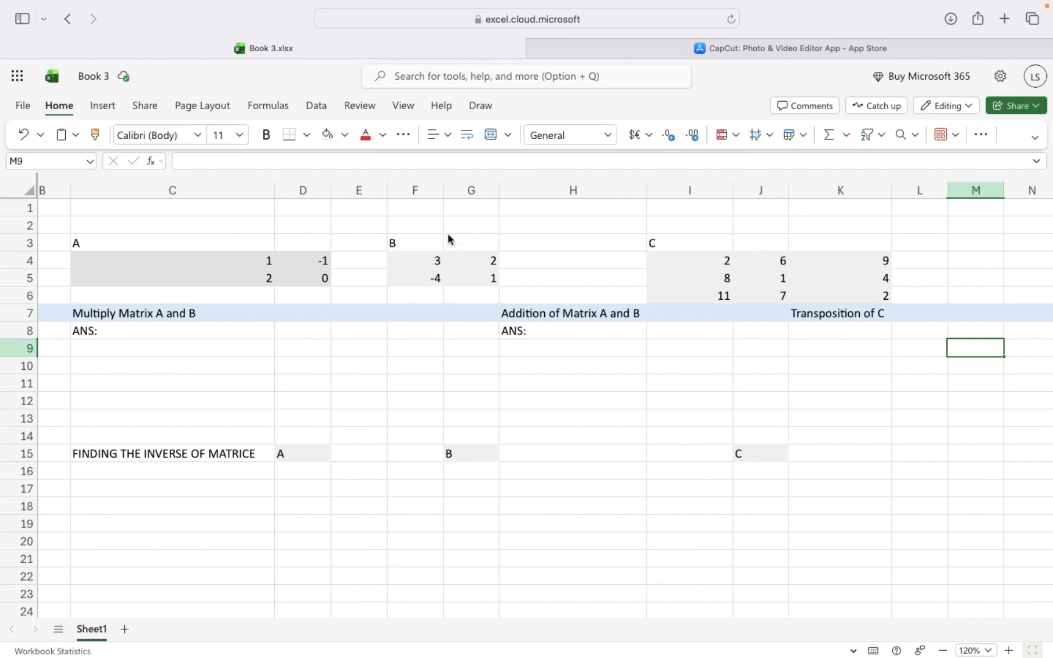
# Step: Multiply matrices A and B in cell D8 with the formula =MMULT(C4:D5,F4:G5)
pyautogui.click(288, 331)
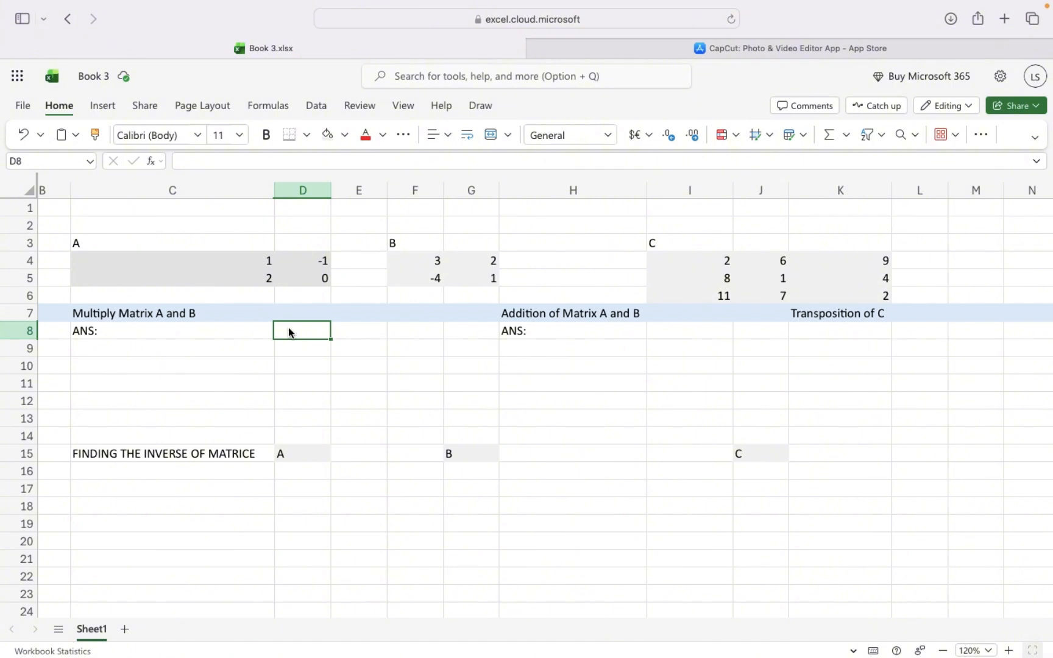
pyautogui.write('=')
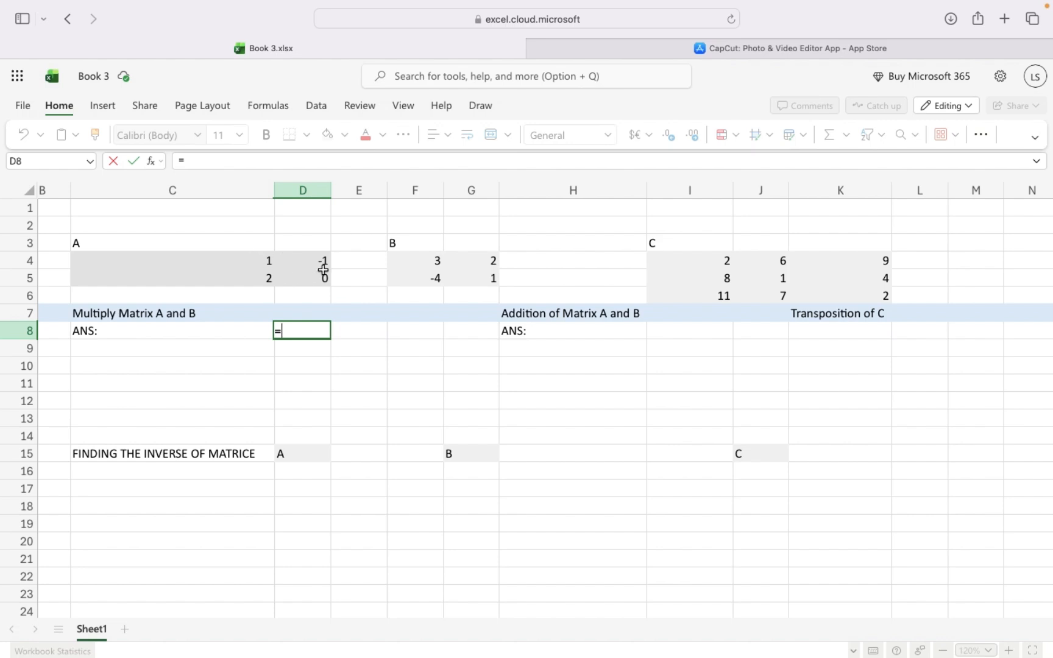
pyautogui.write('M')
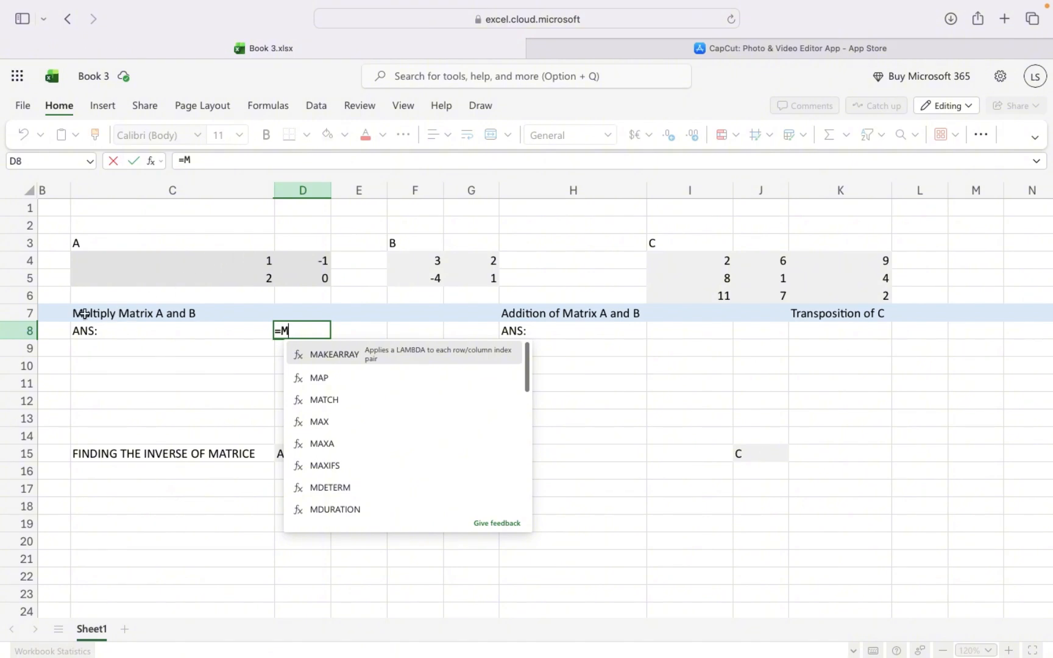
pyautogui.write('MU')
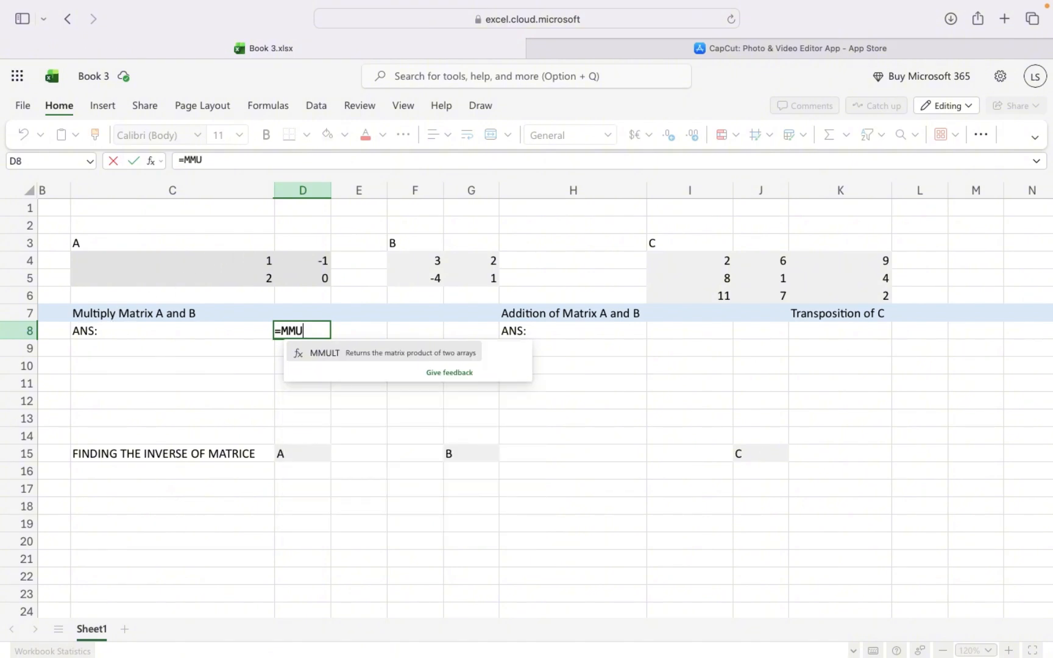
pyautogui.write('L')
pyautogui.click(336, 354)
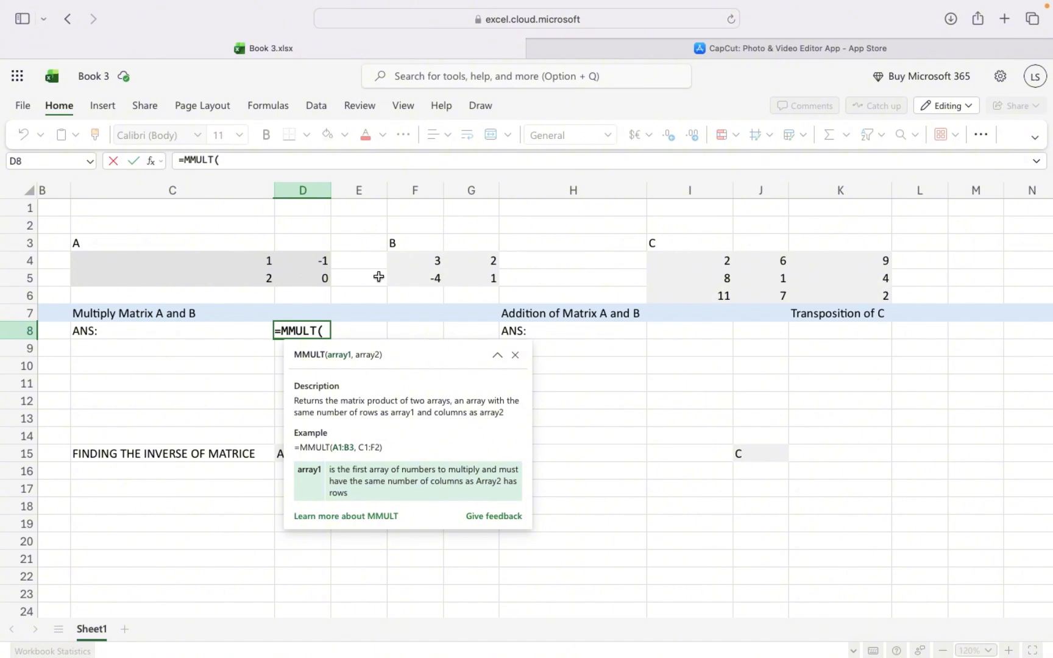
pyautogui.click(266, 259)
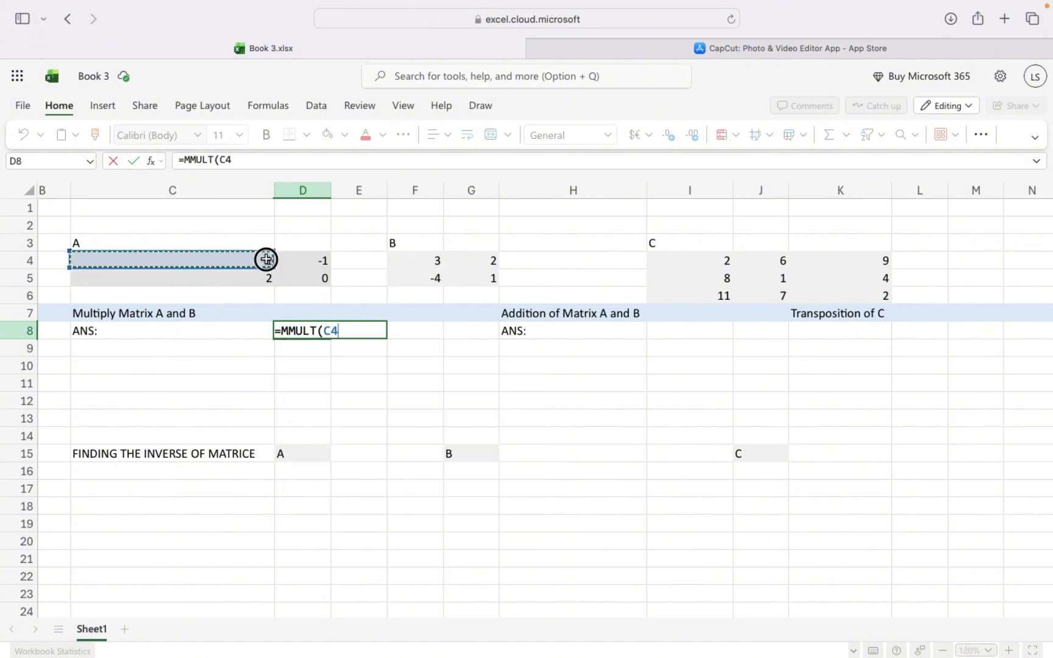
pyautogui.moveTo(266, 258); pyautogui.dragTo(313, 273)
pyautogui.write(',')
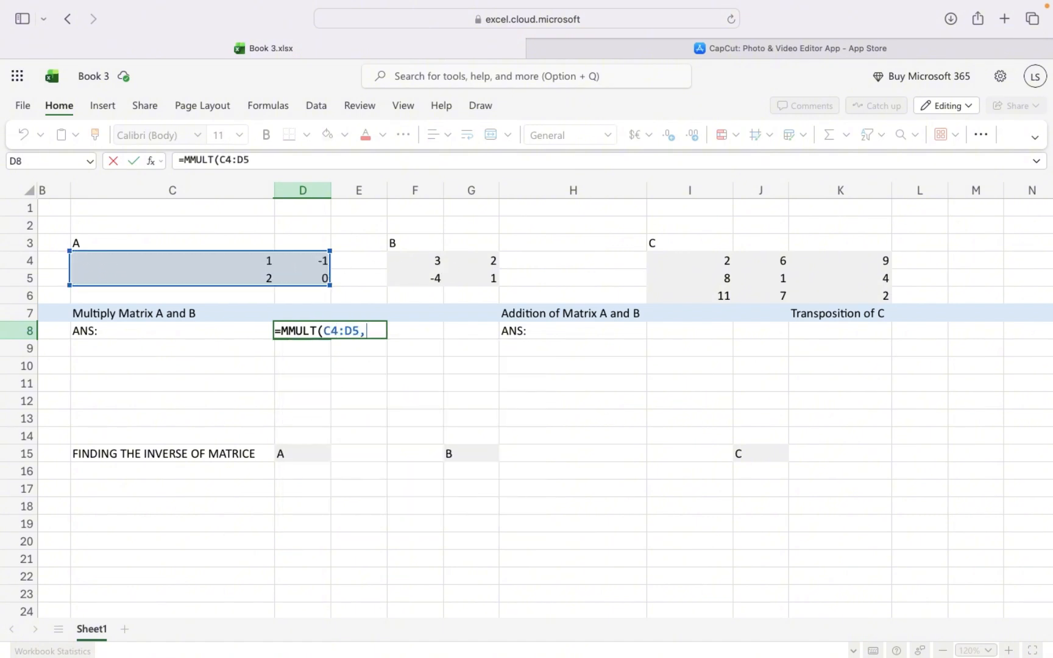
pyautogui.moveTo(408, 258); pyautogui.dragTo(464, 277)
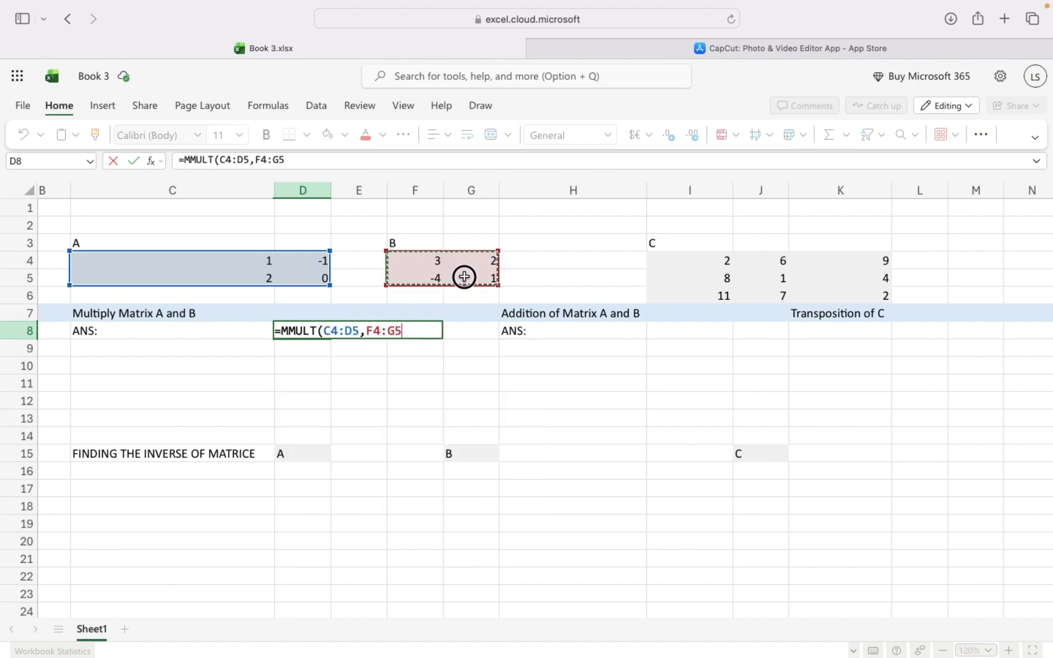
pyautogui.write(')')
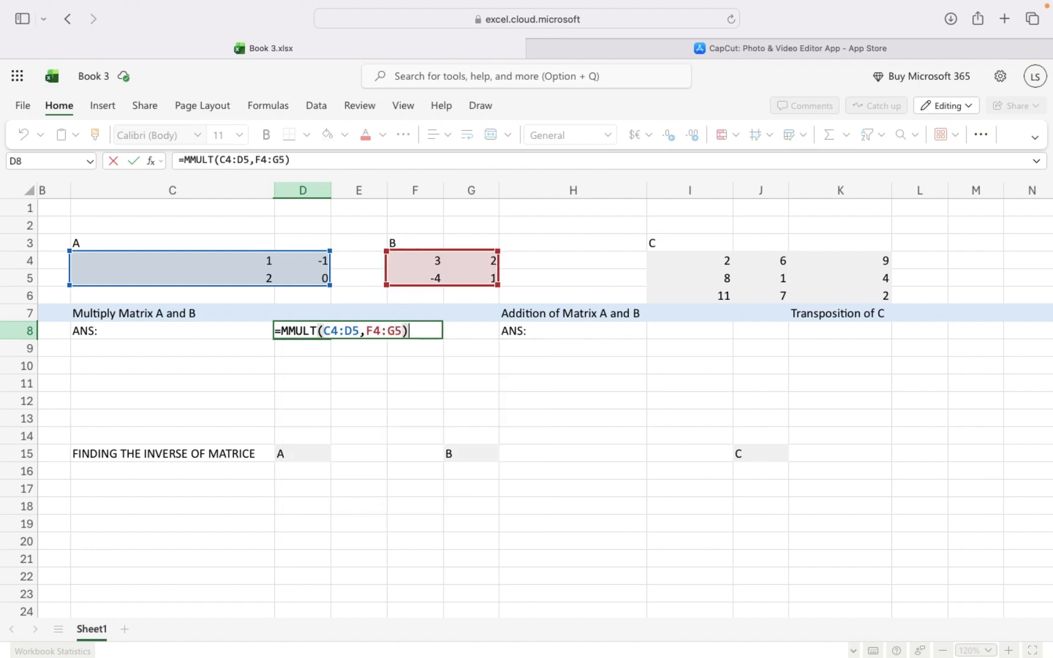
pyautogui.press('Return')
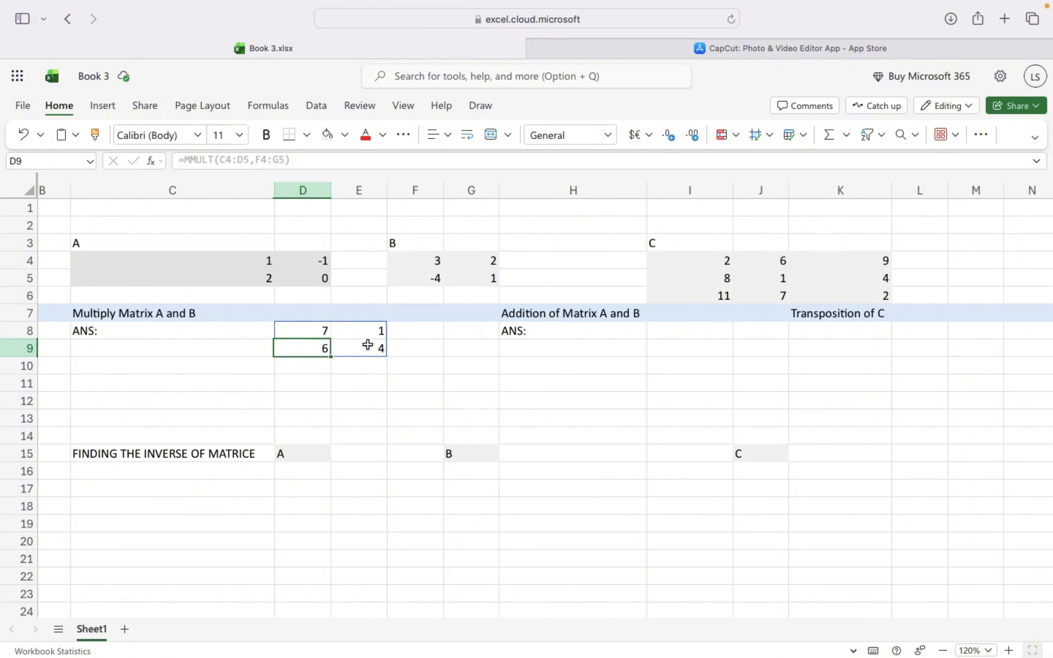
# Step: Repeat the product of A and B in cell D11, entering =MMULT(C4:D5,F4:G5) as an array formula
pyautogui.click(280, 382)
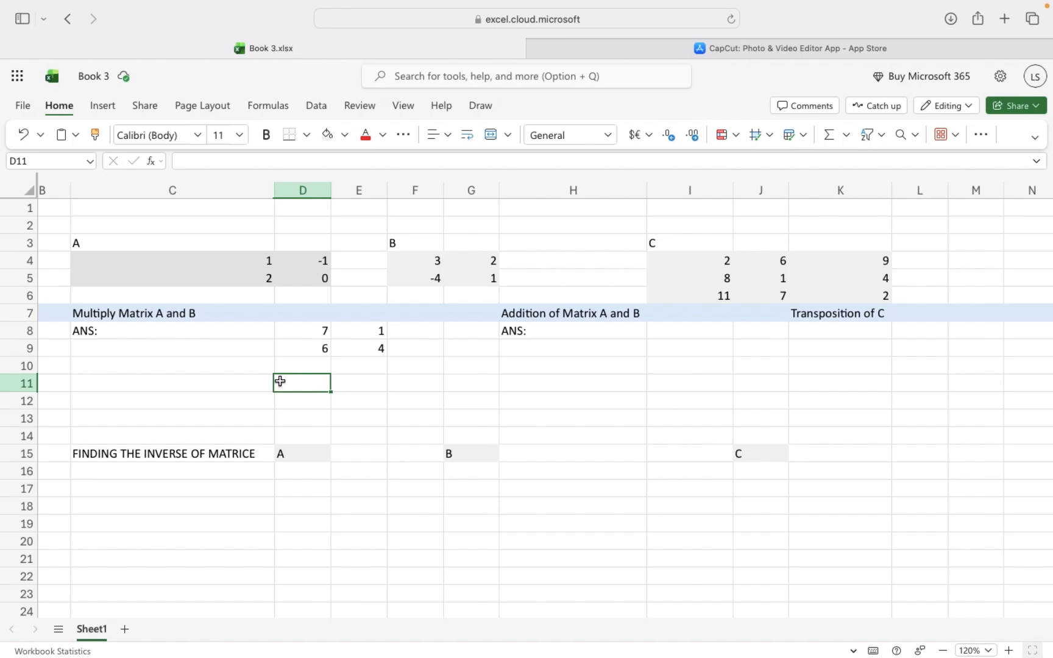
pyautogui.write('=M')
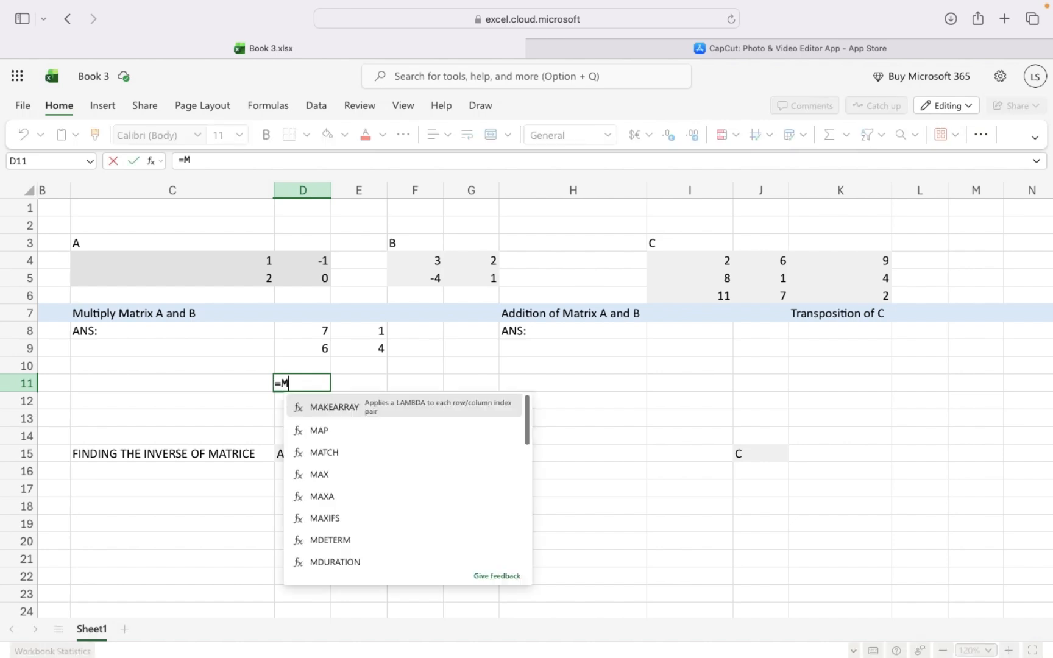
pyautogui.write('M')
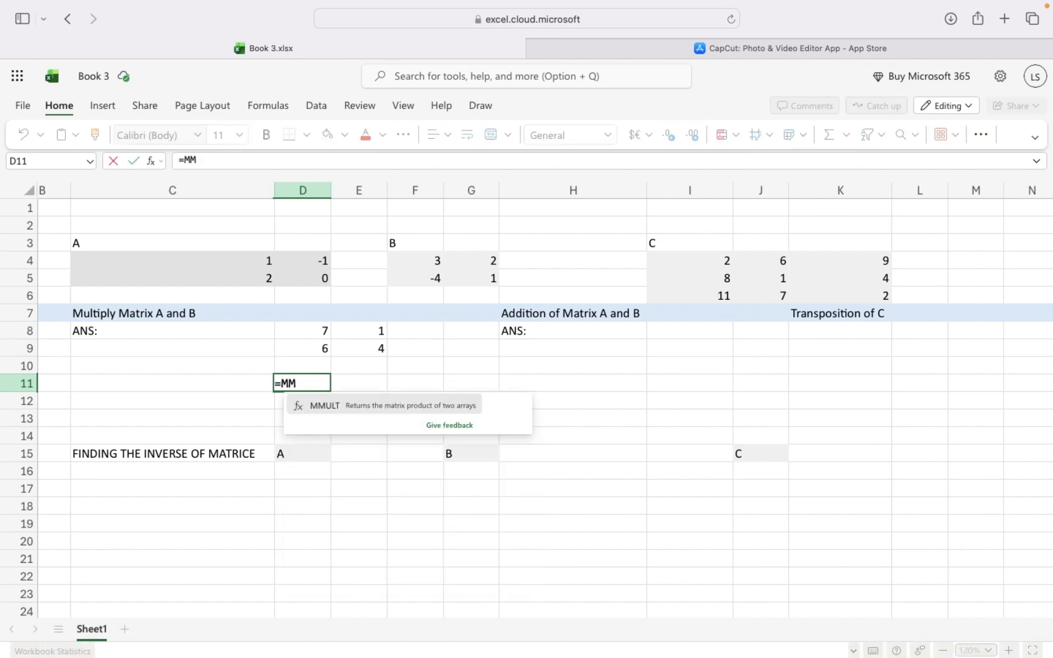
pyautogui.click(324, 405)
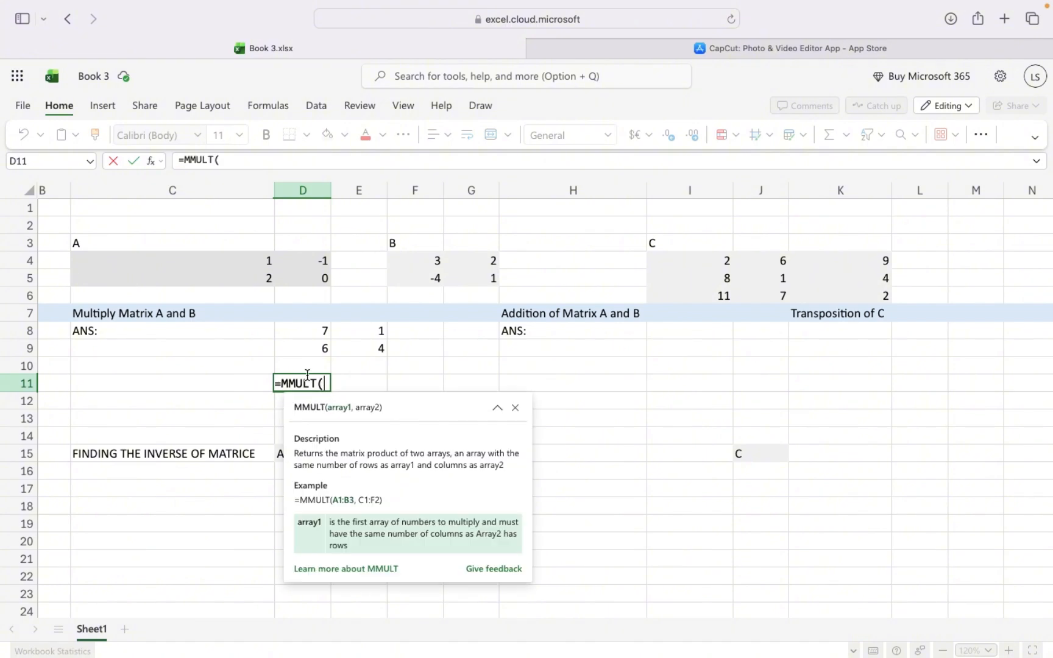
pyautogui.moveTo(266, 263); pyautogui.dragTo(313, 279)
pyautogui.write(',')
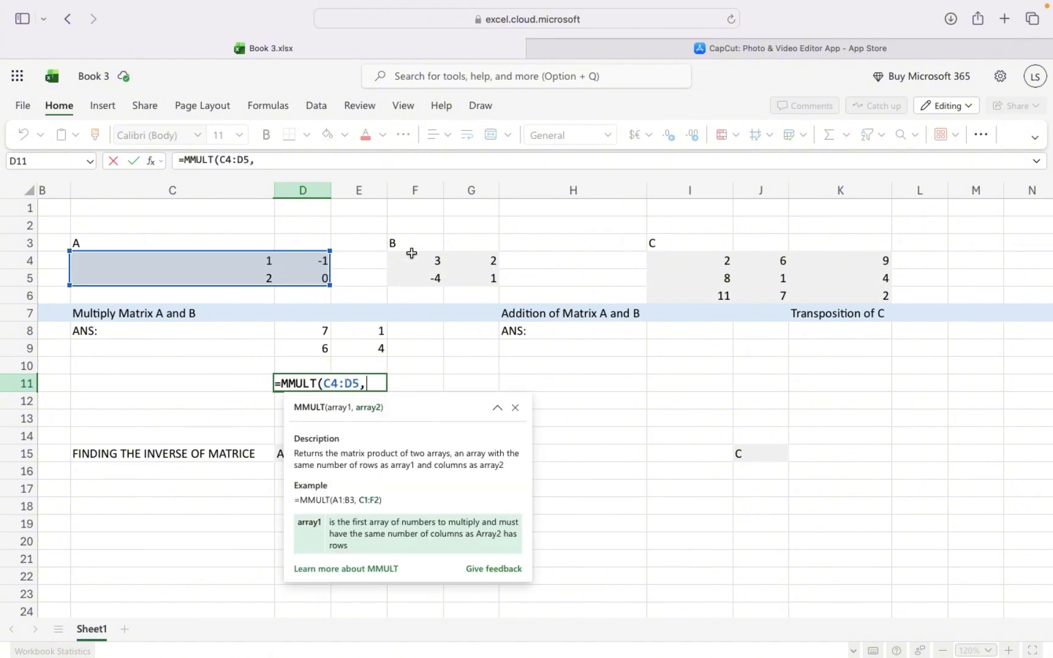
pyautogui.click(421, 256)
pyautogui.moveTo(420, 255); pyautogui.dragTo(477, 272)
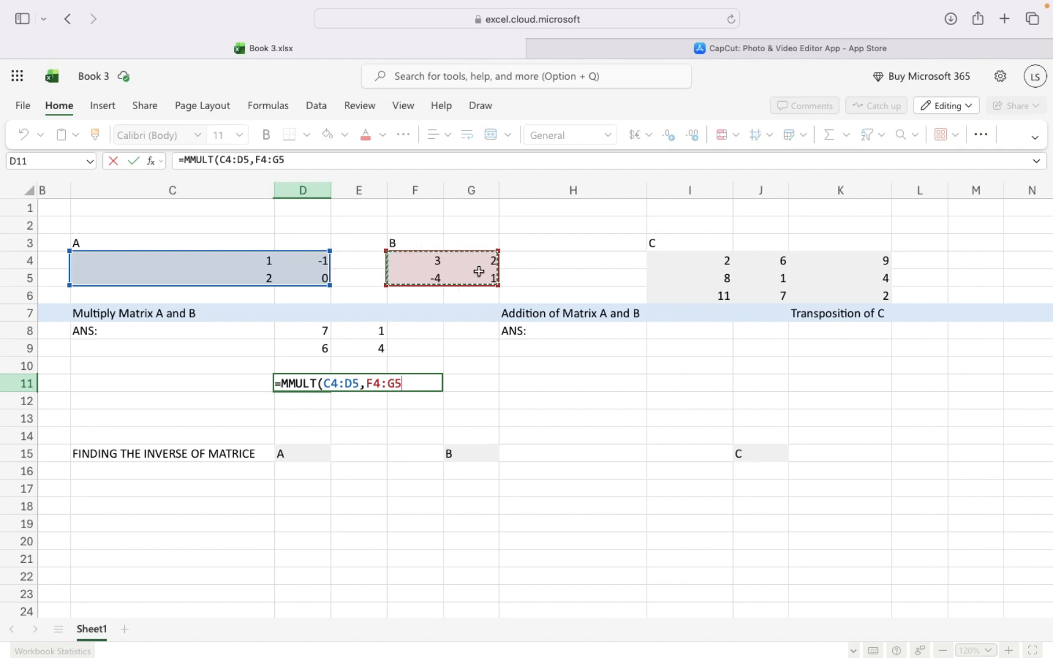
pyautogui.write(')')
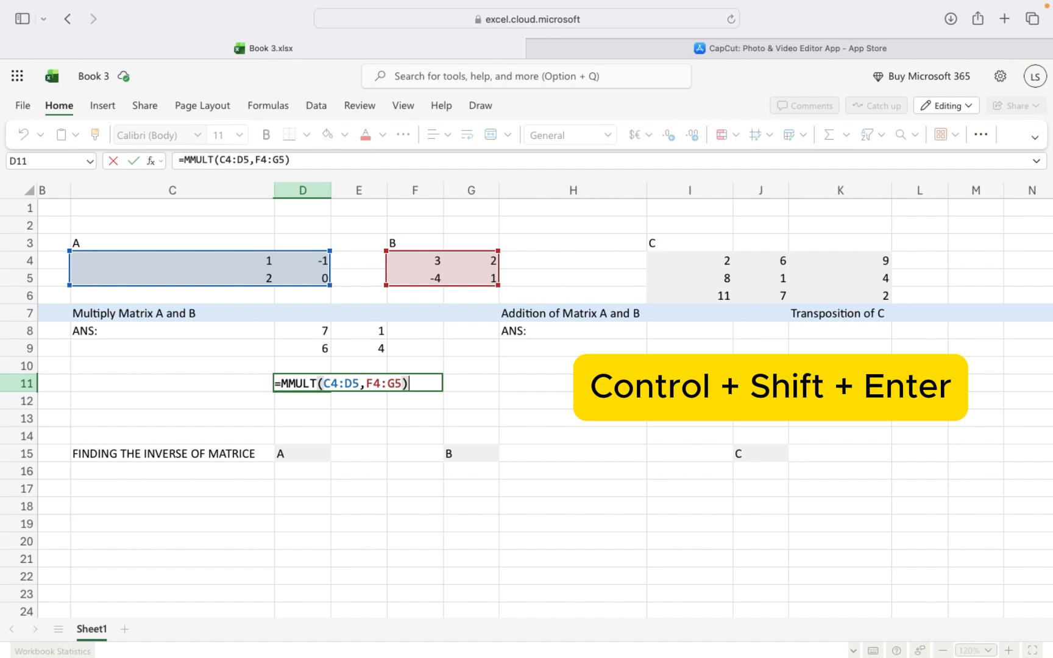
pyautogui.hotkey('ctrl', 'shift', 'Return')
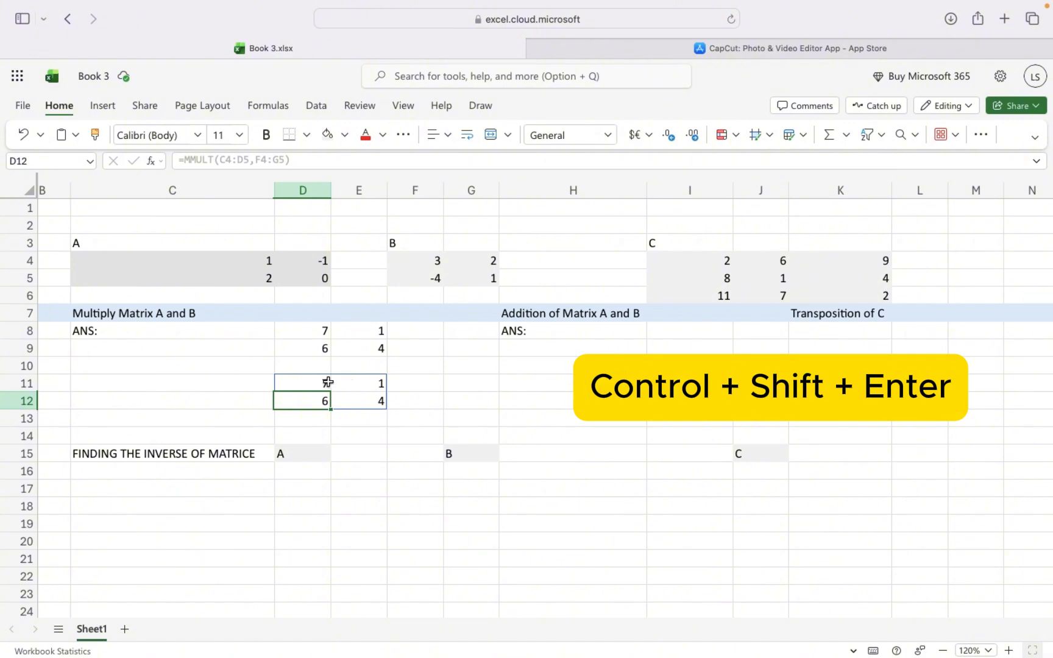
pyautogui.click(440, 387)
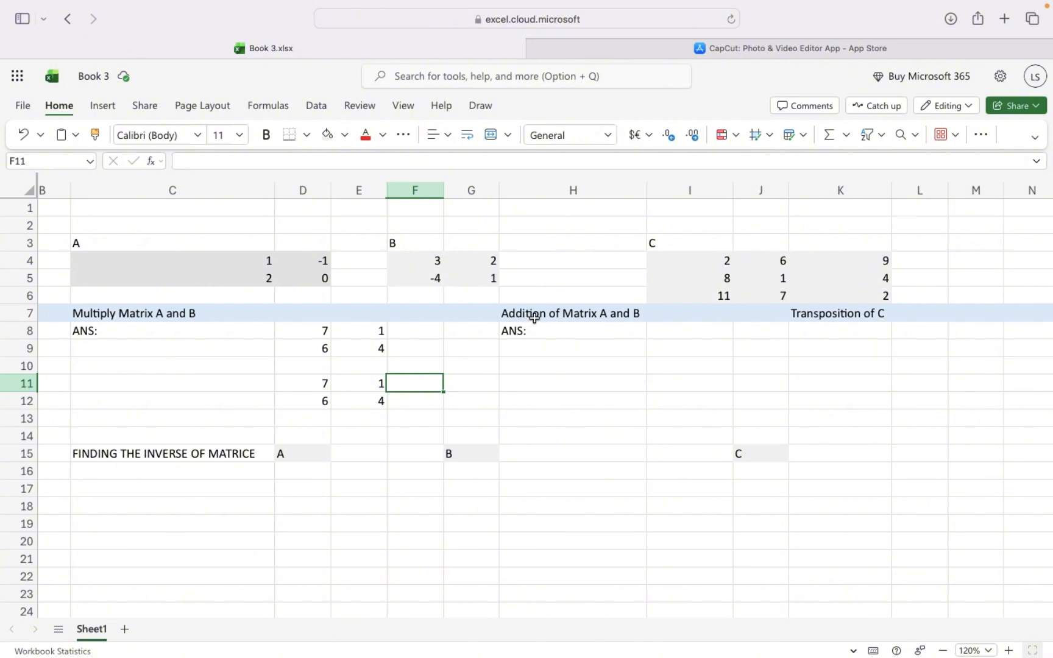
# Step: Add the first elements of matrices A and B in cell I8 with the formula =C4+F4
pyautogui.click(650, 334)
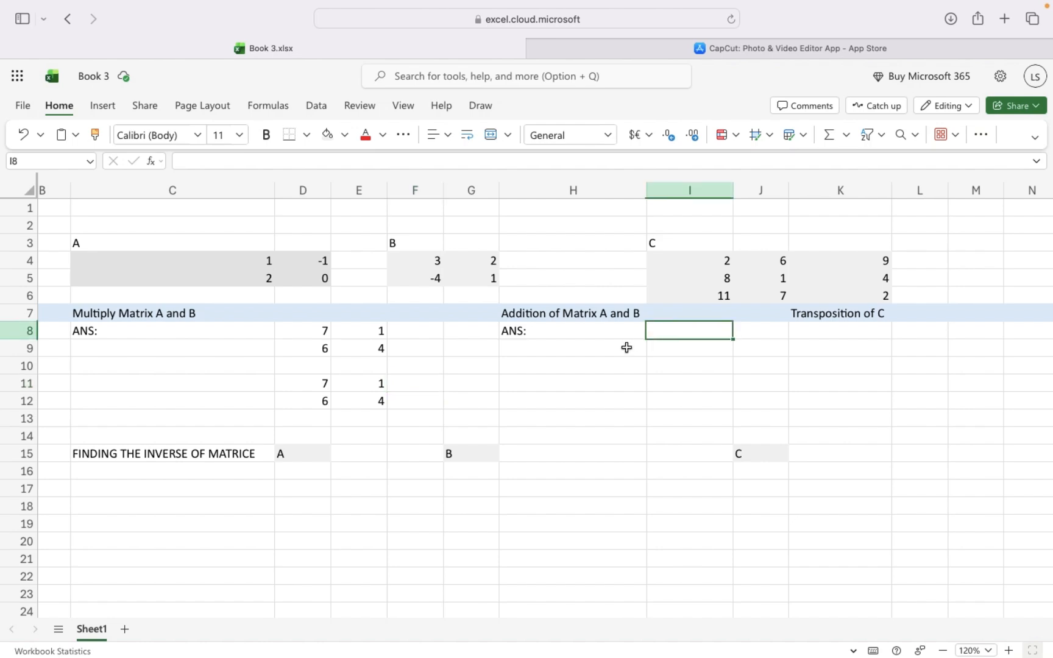
pyautogui.write('=')
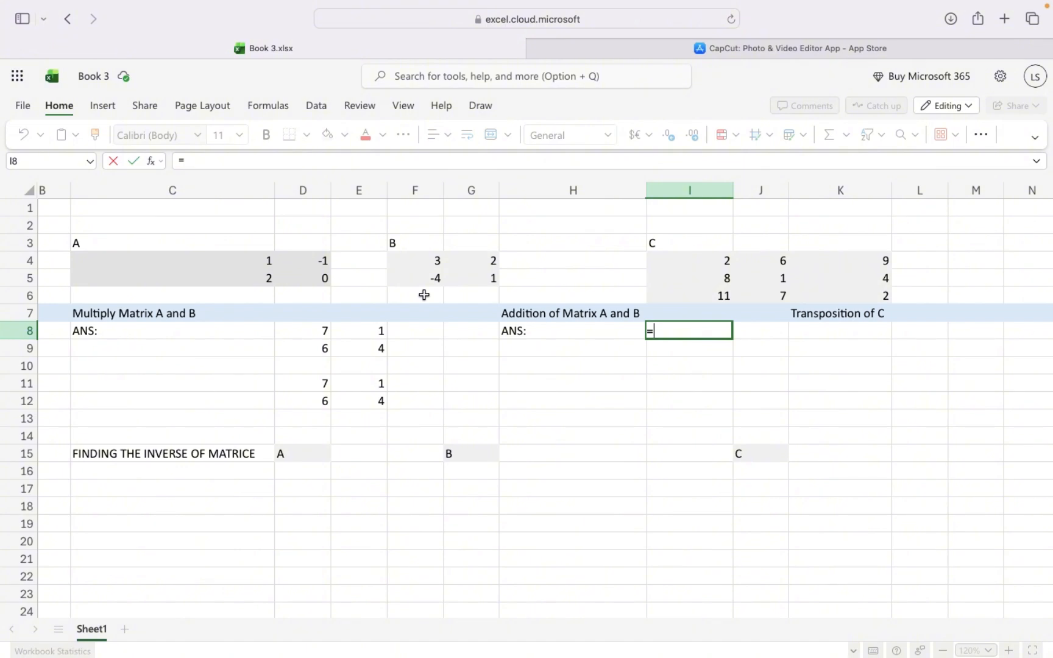
pyautogui.click(265, 262)
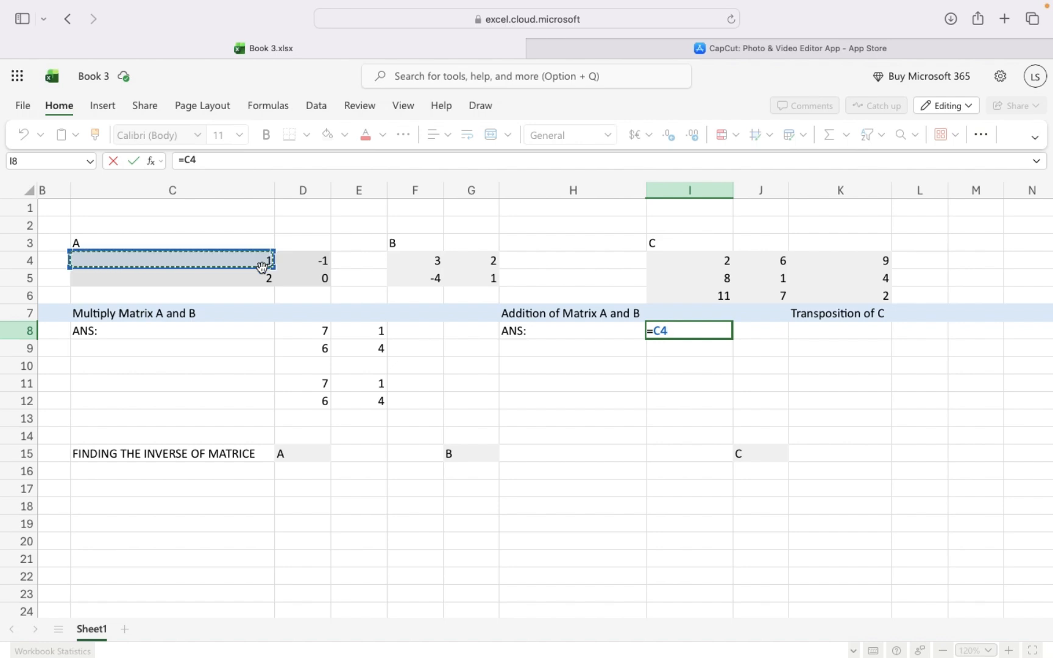
pyautogui.write('+')
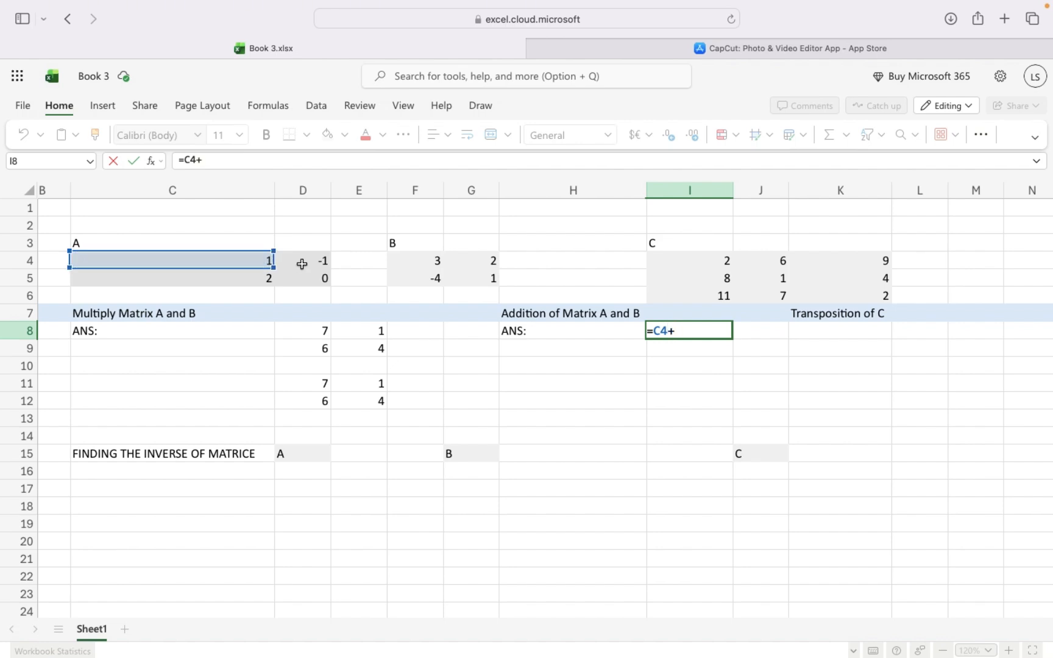
pyautogui.click(425, 260)
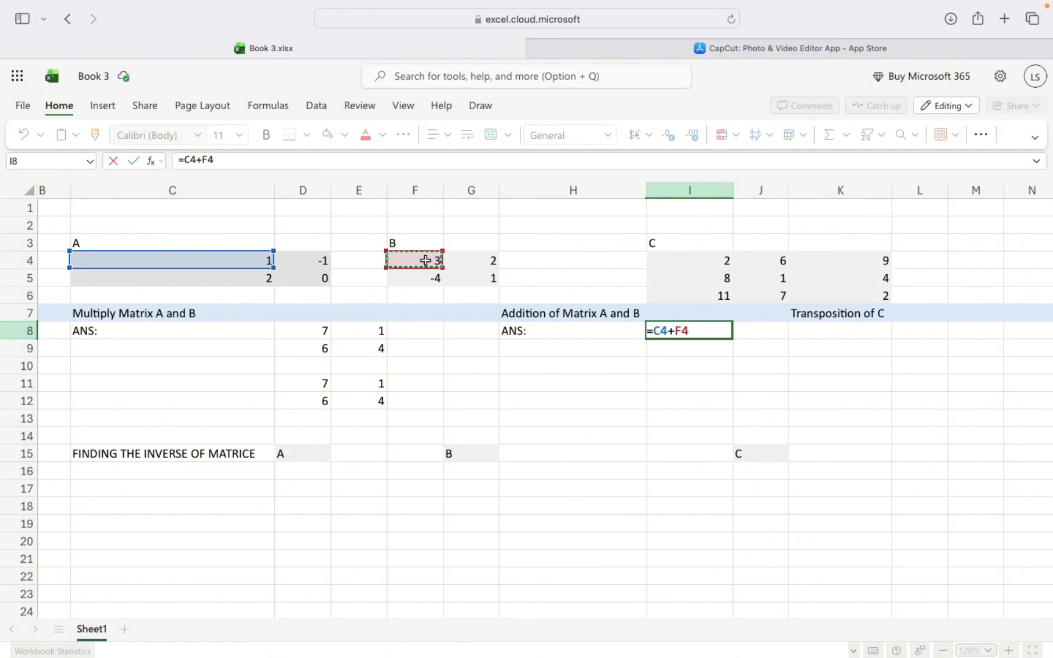
pyautogui.press('Return')
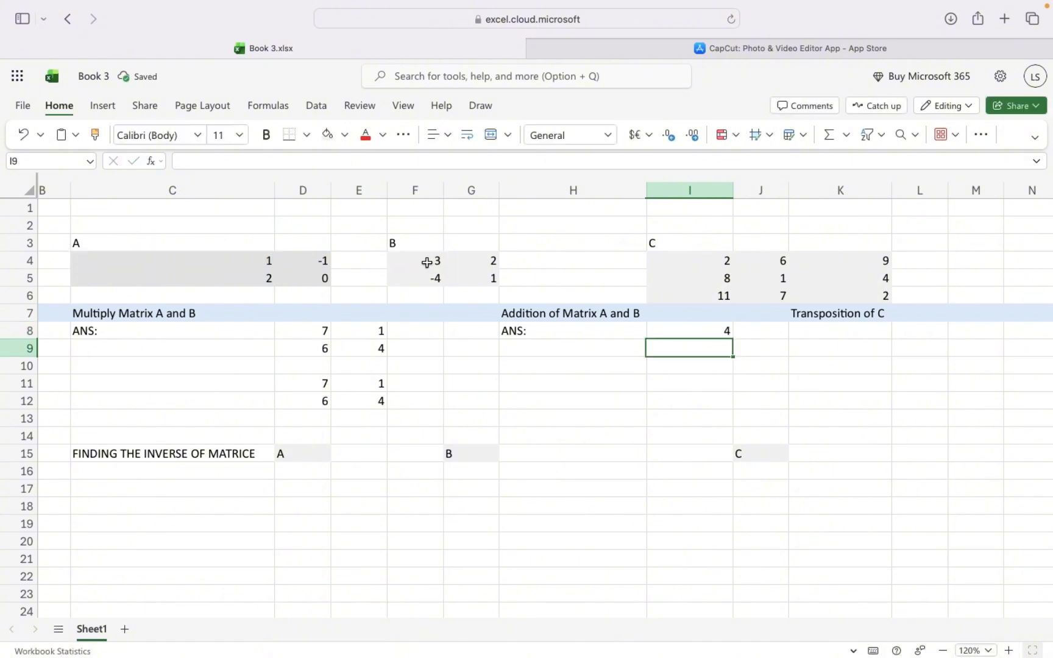
# Step: Add the upper-right elements of A and B in cell J8 with the formula =D4+G4
pyautogui.click(753, 329)
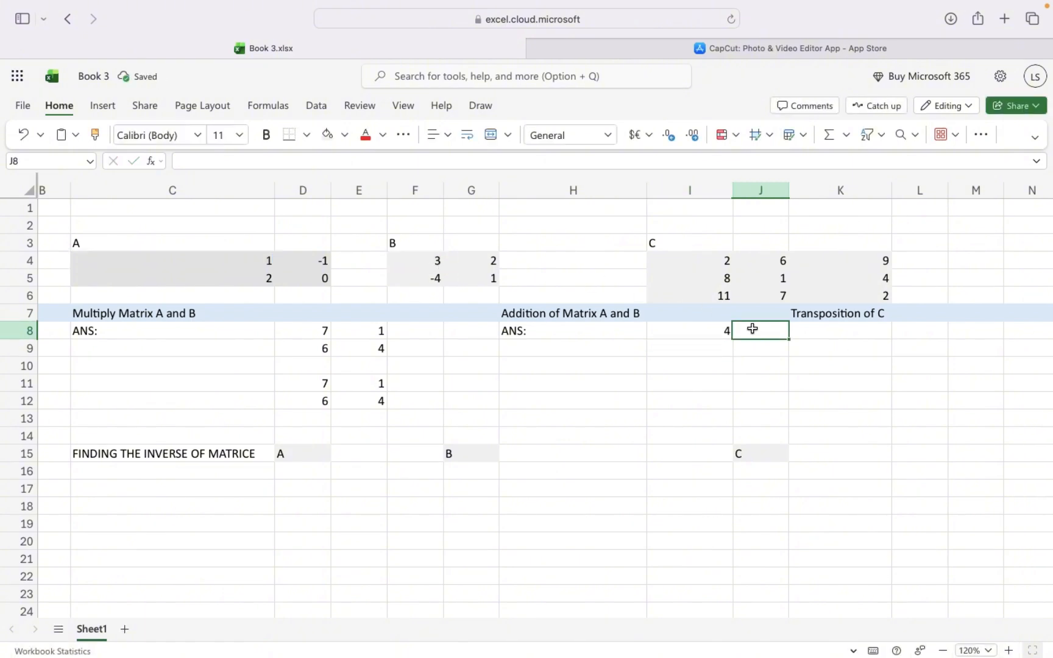
pyautogui.write('=')
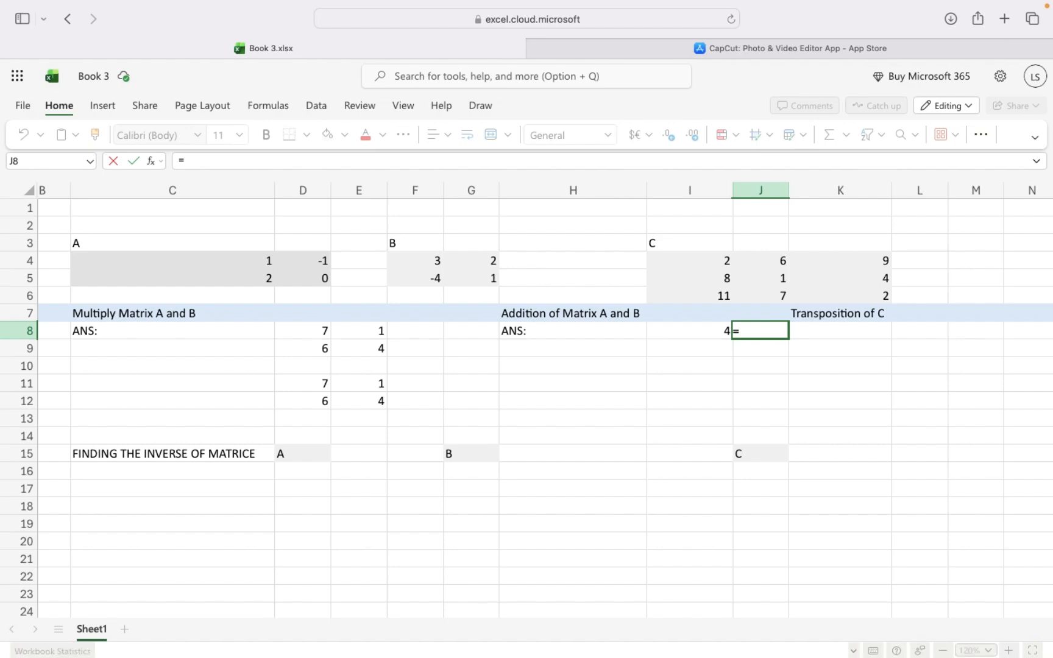
pyautogui.click(327, 259)
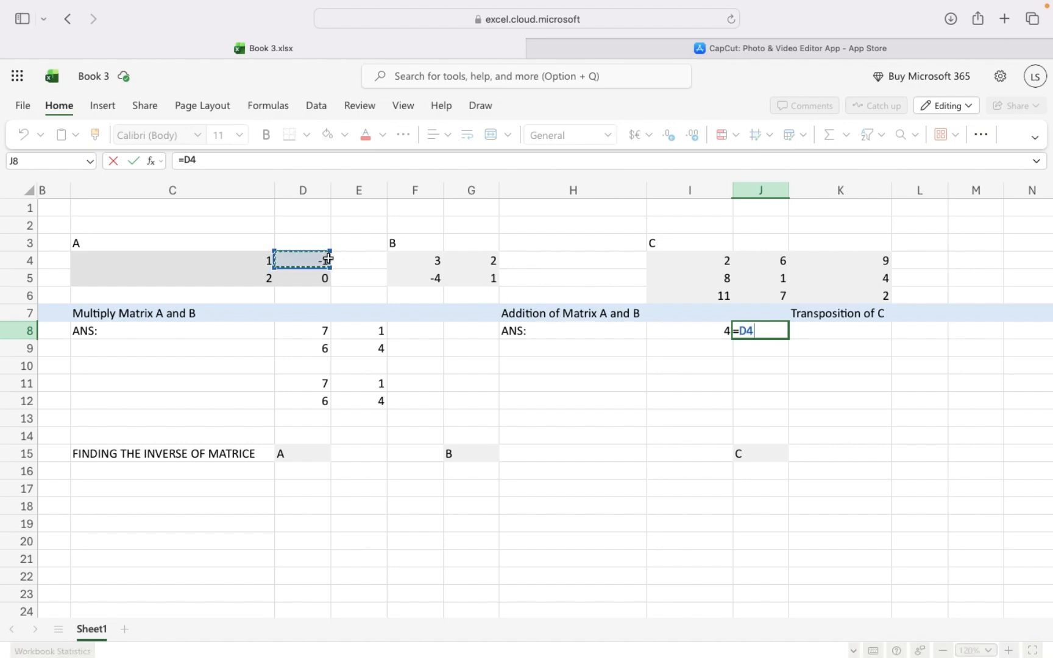
pyautogui.write('+')
pyautogui.click(482, 257)
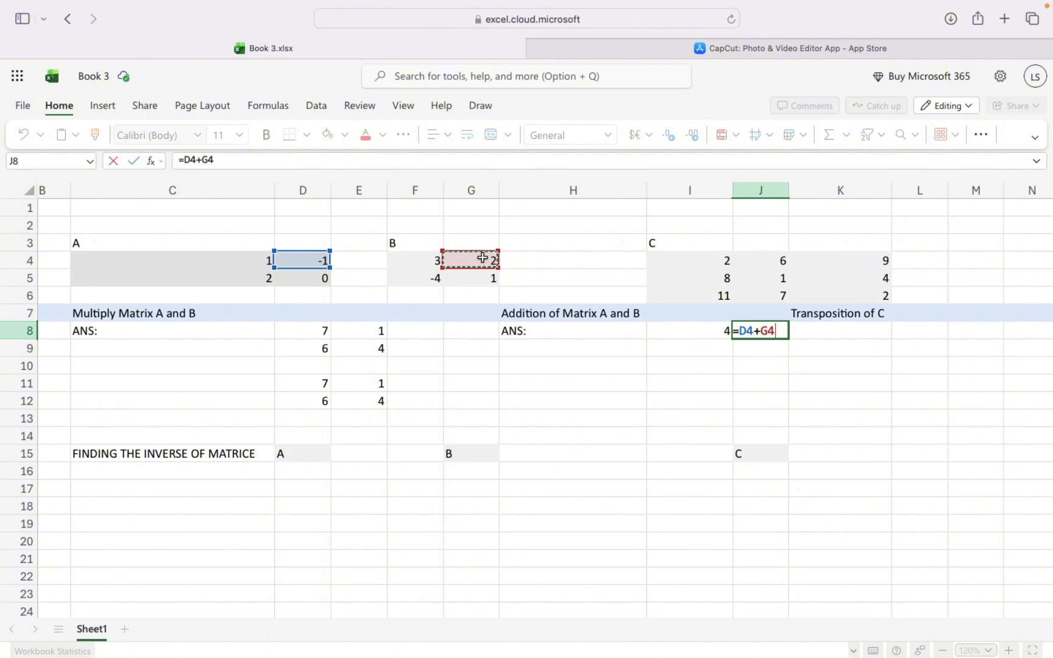
pyautogui.press('Return')
# Step: Add the lower-left elements of A and B in cell I9 with the formula =C5+F5
pyautogui.click(708, 352)
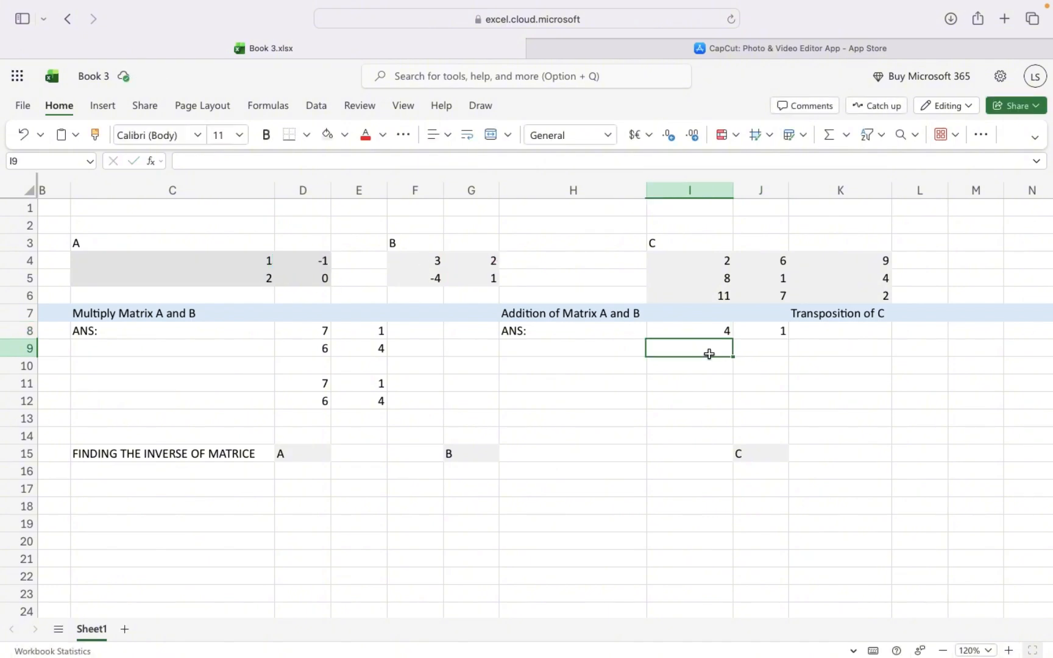
pyautogui.write('=')
pyautogui.click(255, 281)
pyautogui.write('+')
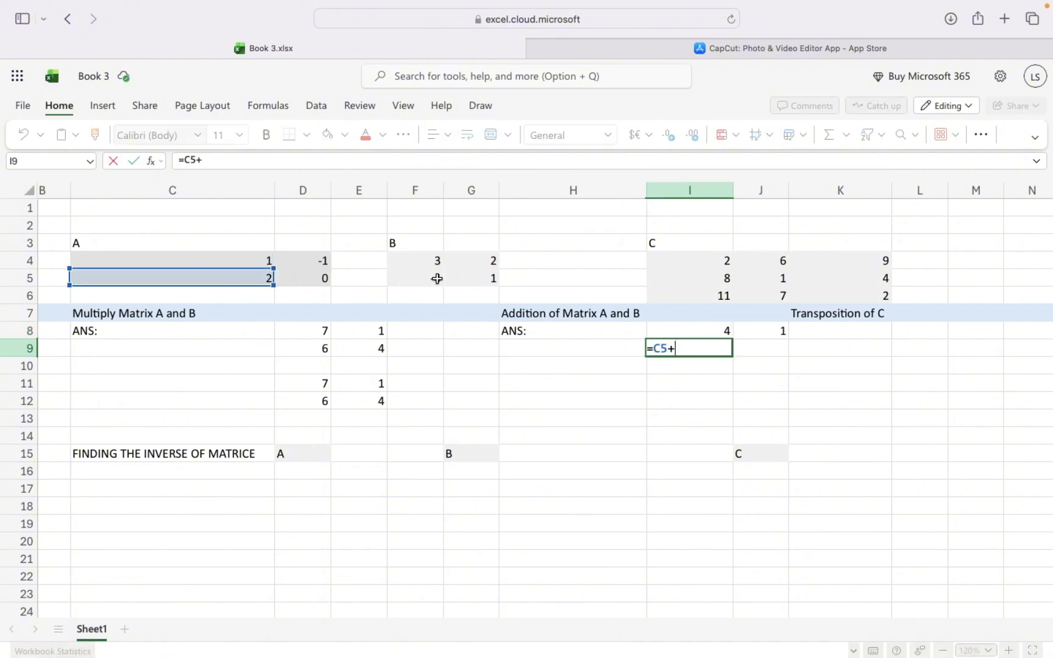
pyautogui.click(434, 279)
pyautogui.press('Return')
# Step: Add the lower-right elements of A and B in cell J9 with the formula =D5+G5
pyautogui.click(748, 348)
pyautogui.write('=')
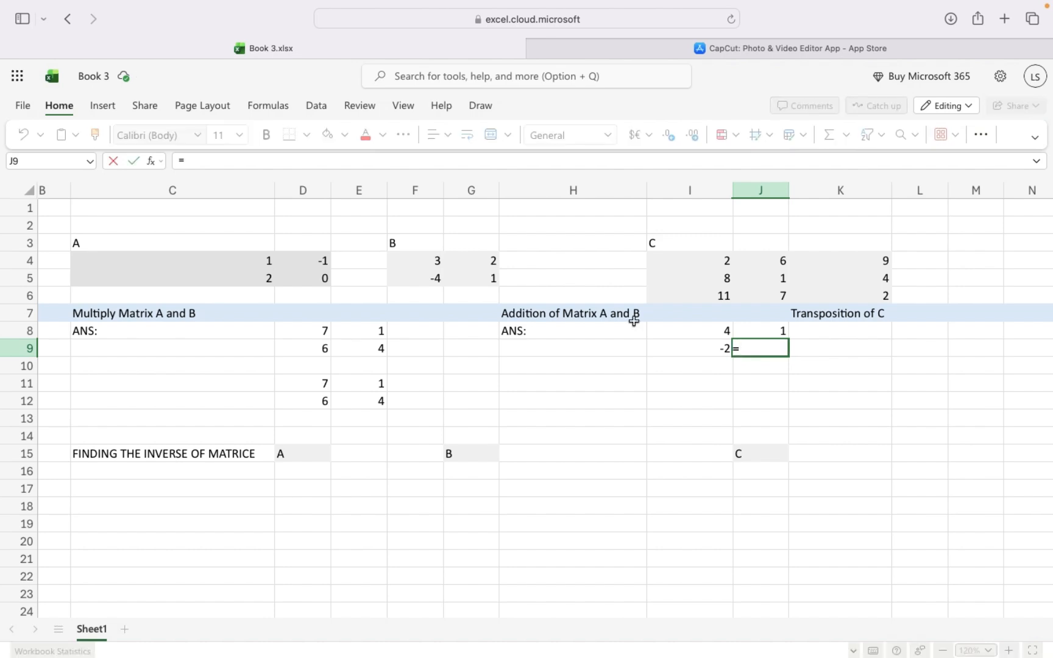
pyautogui.click(319, 280)
pyautogui.write('+')
pyautogui.click(473, 277)
pyautogui.press('Return')
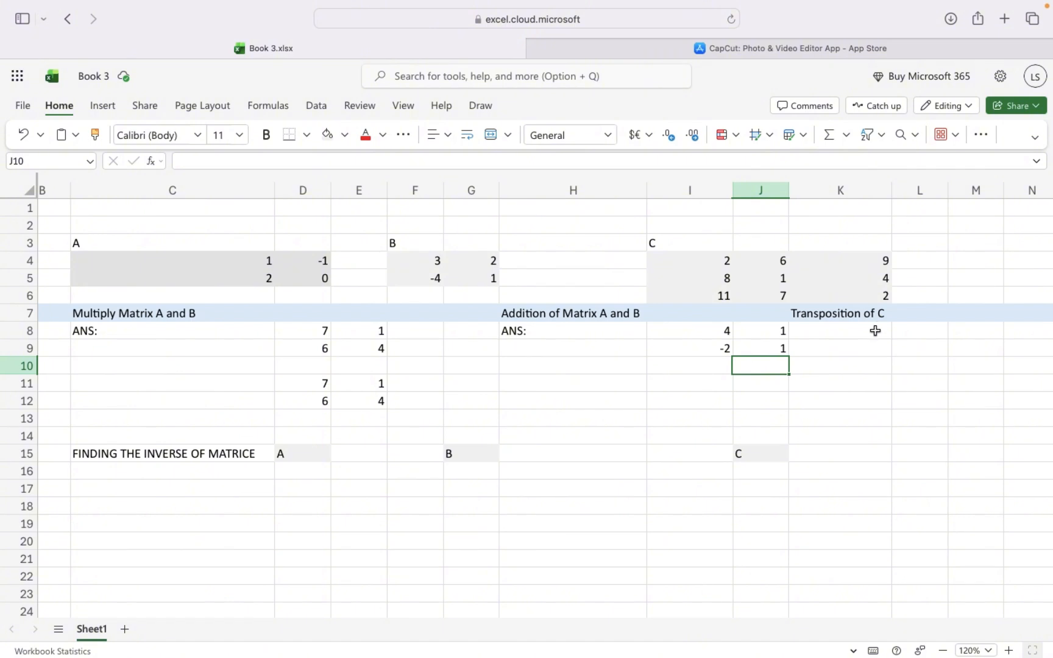
# Step: Transpose matrix C into the range starting at cell L8 with the formula =TRANSPOSE(I4:K6)
pyautogui.click(898, 332)
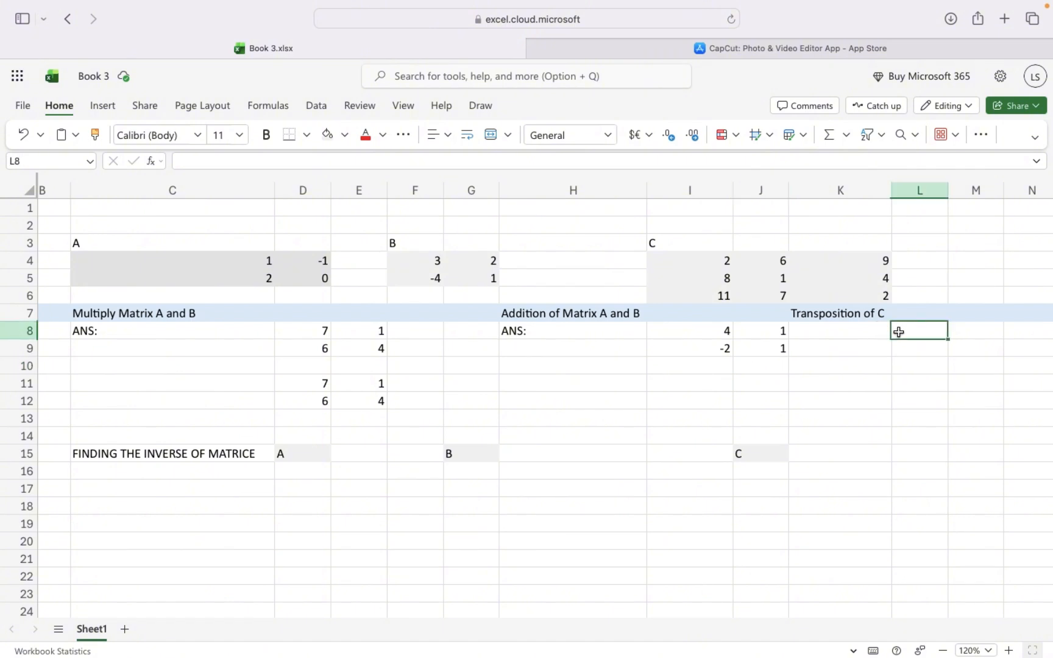
pyautogui.write('=')
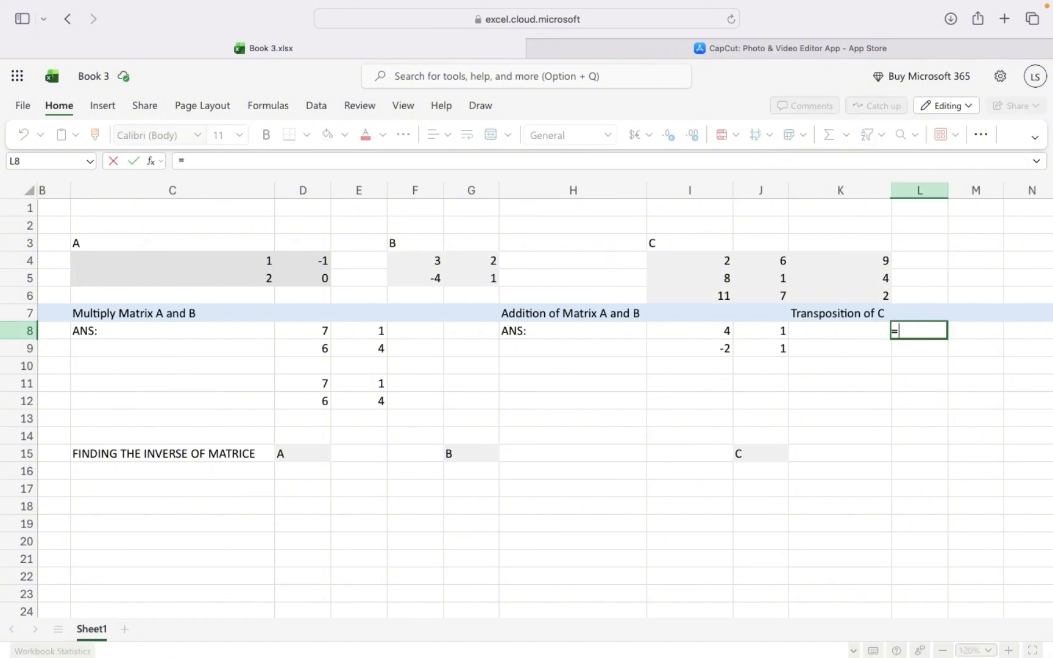
pyautogui.write('T')
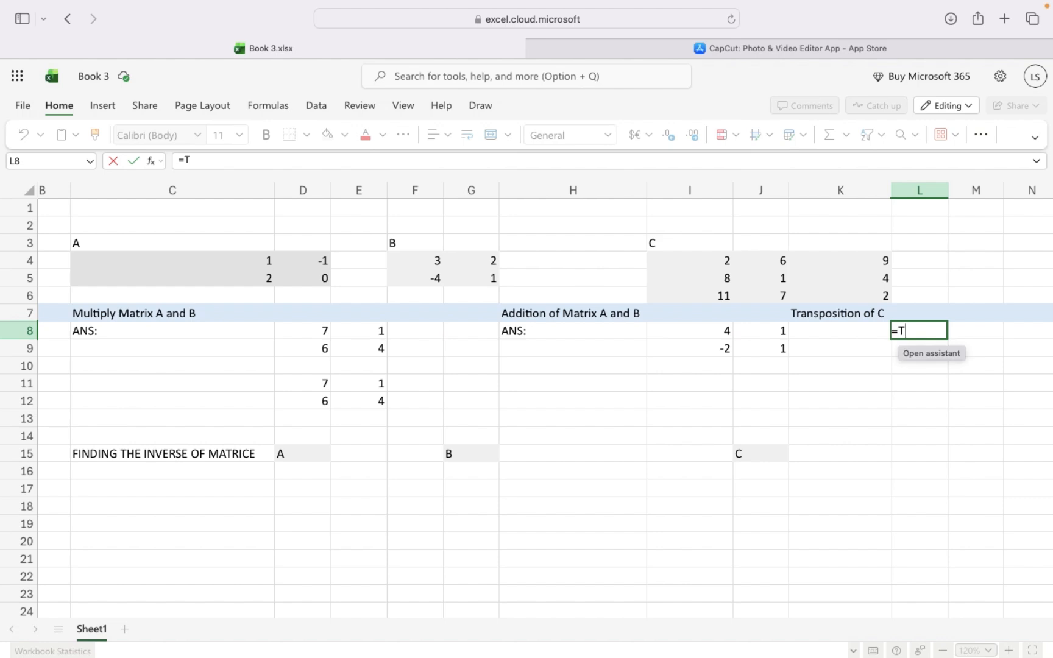
pyautogui.write('RAN')
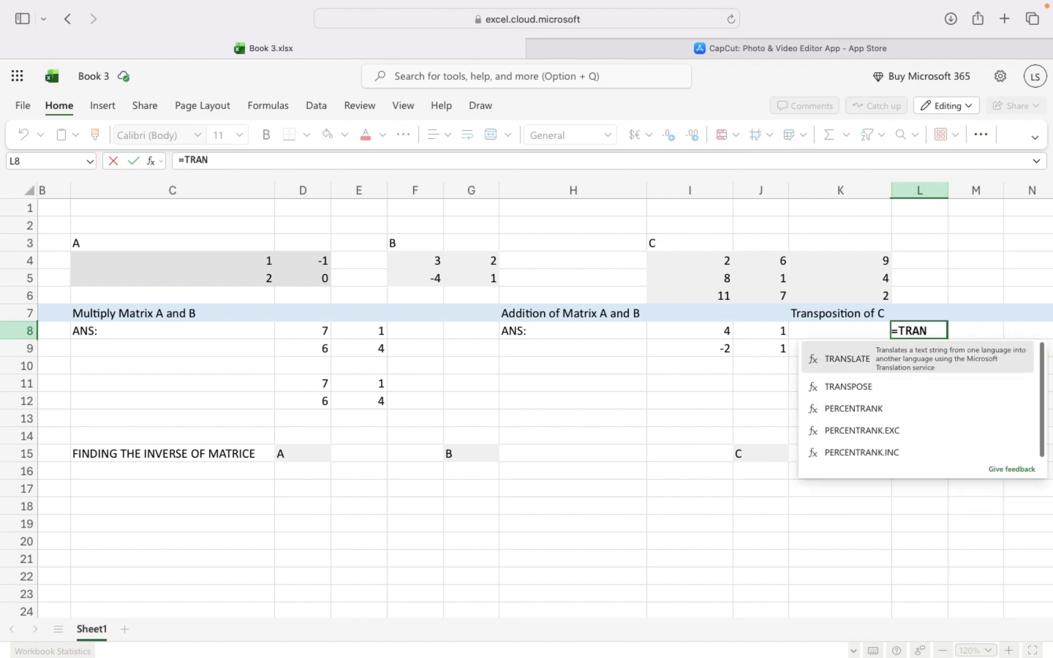
pyautogui.click(848, 376)
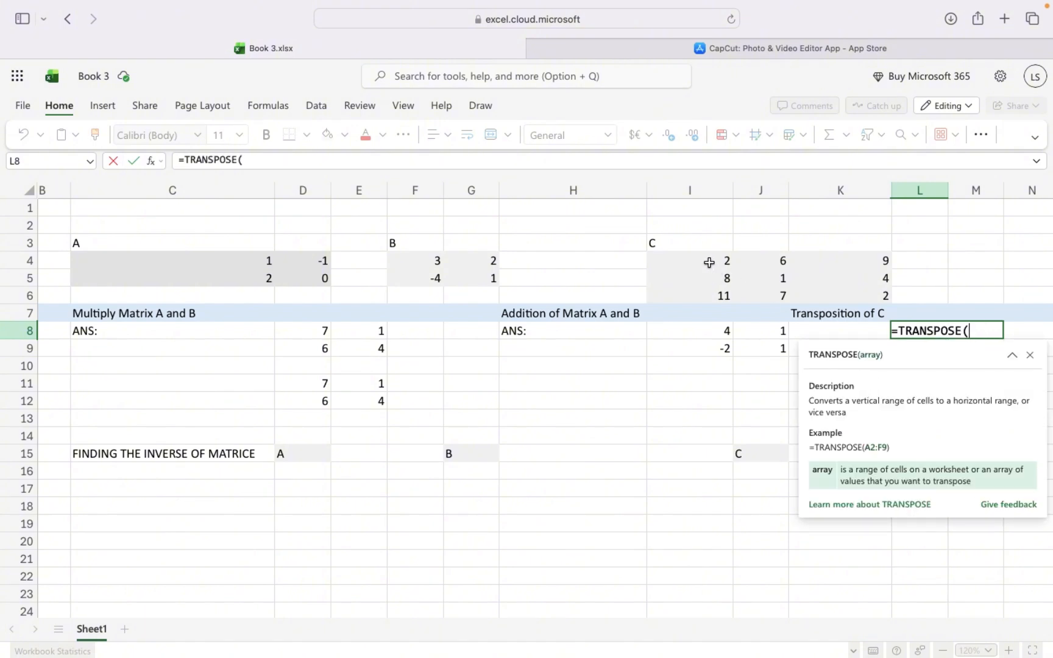
pyautogui.moveTo(702, 260); pyautogui.dragTo(881, 295)
pyautogui.write(')')
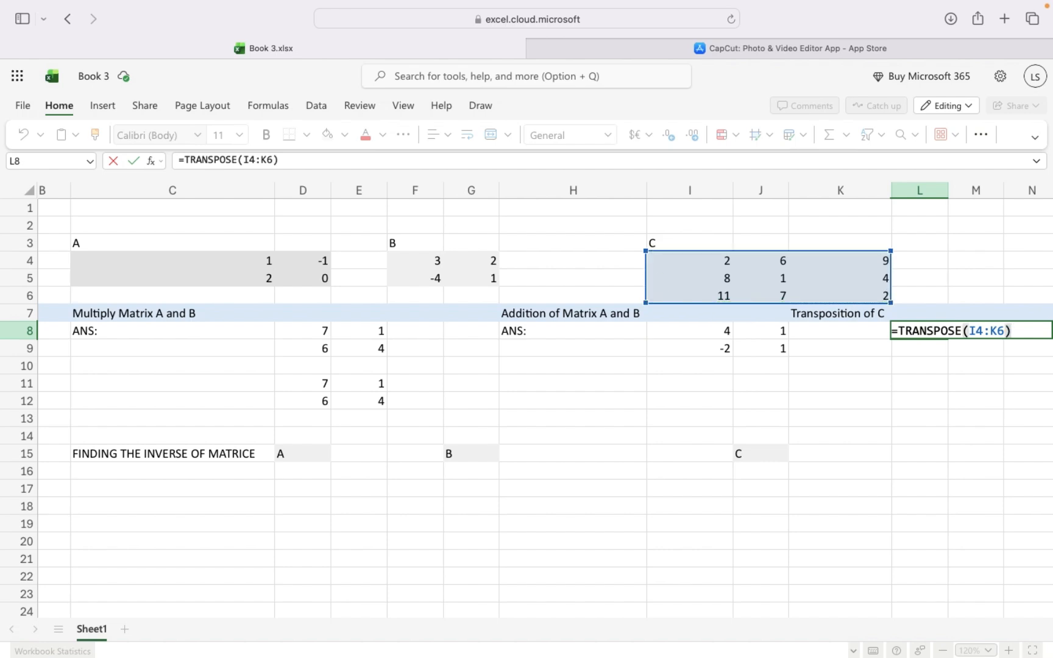
pyautogui.press('Return')
pyautogui.hscroll(1, 857, 336)
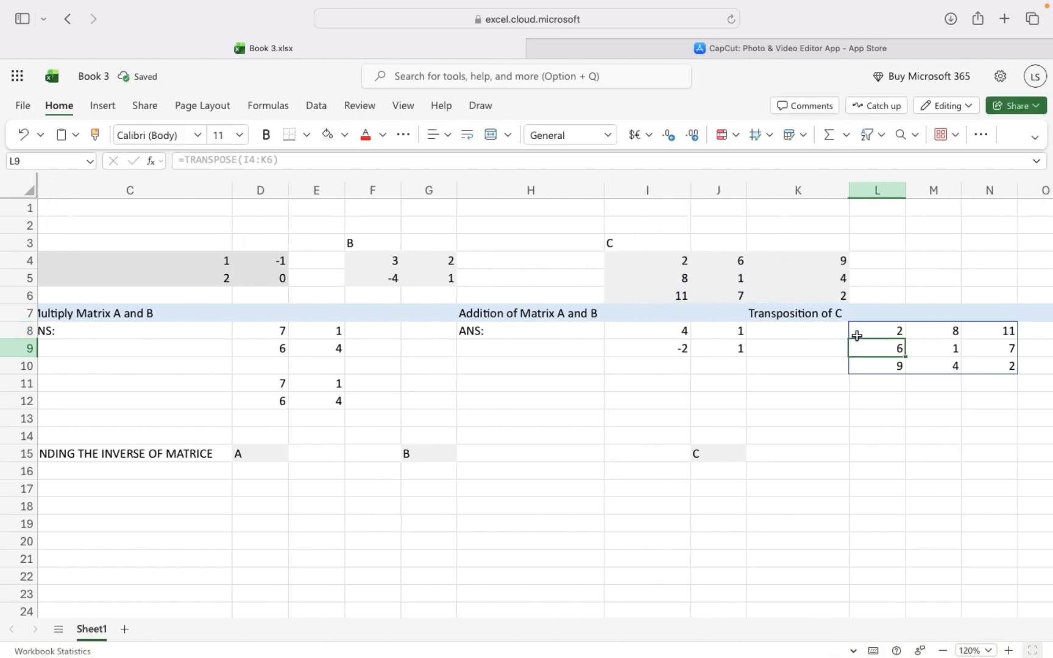
pyautogui.click(918, 422)
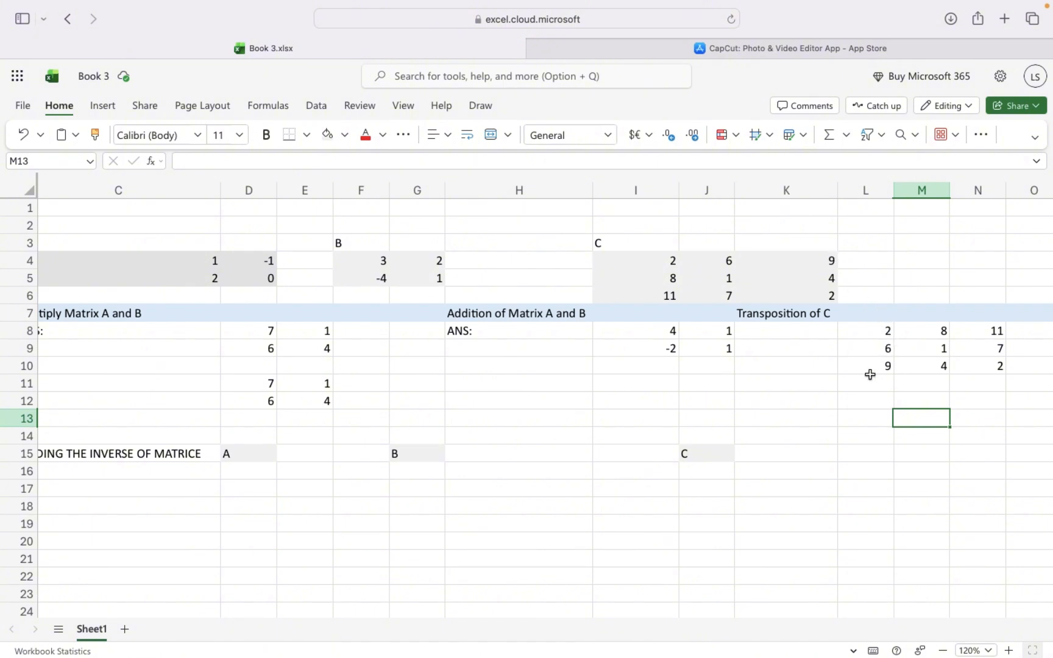
# Step: Calculate the inverse of matrix A in cell D16 with the formula =MINVERSE(C4:D5)
pyautogui.hscroll(-2, 764, 412)
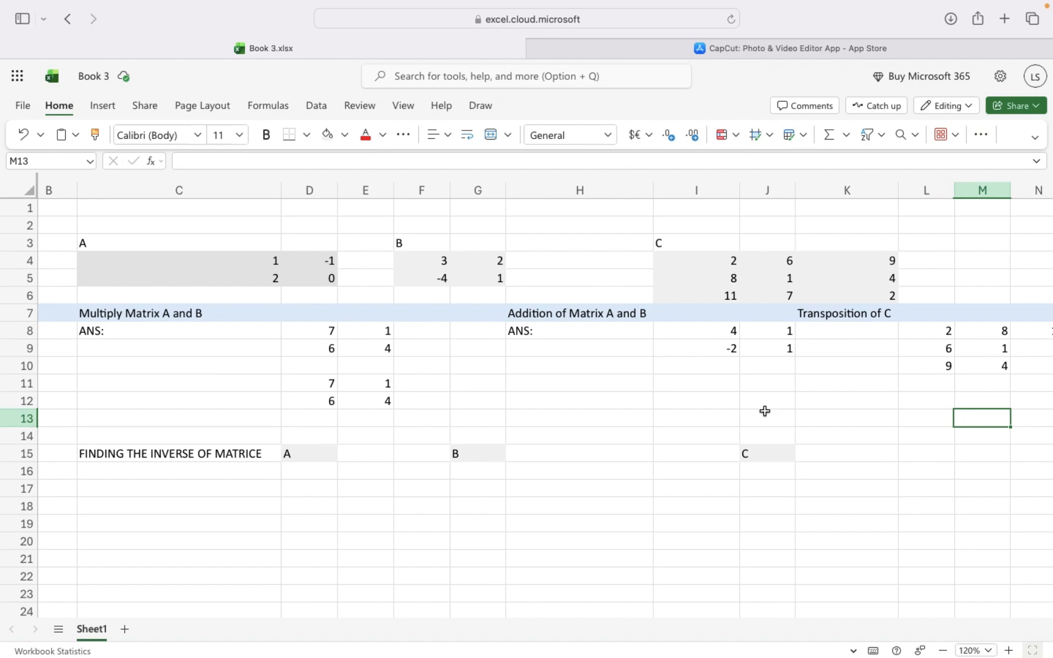
pyautogui.click(299, 472)
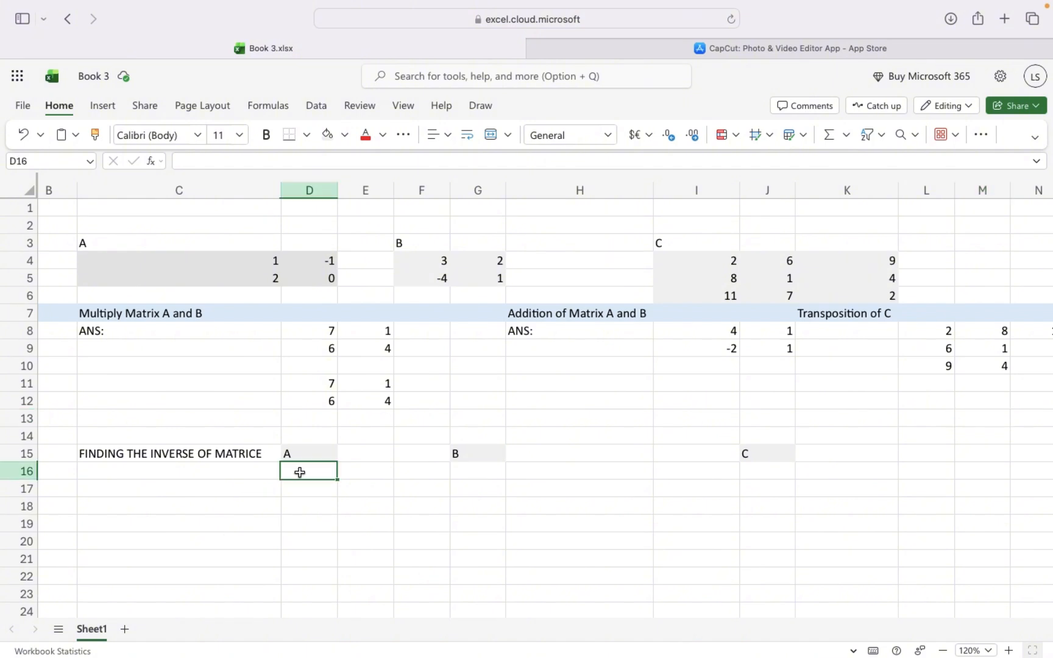
pyautogui.write('=')
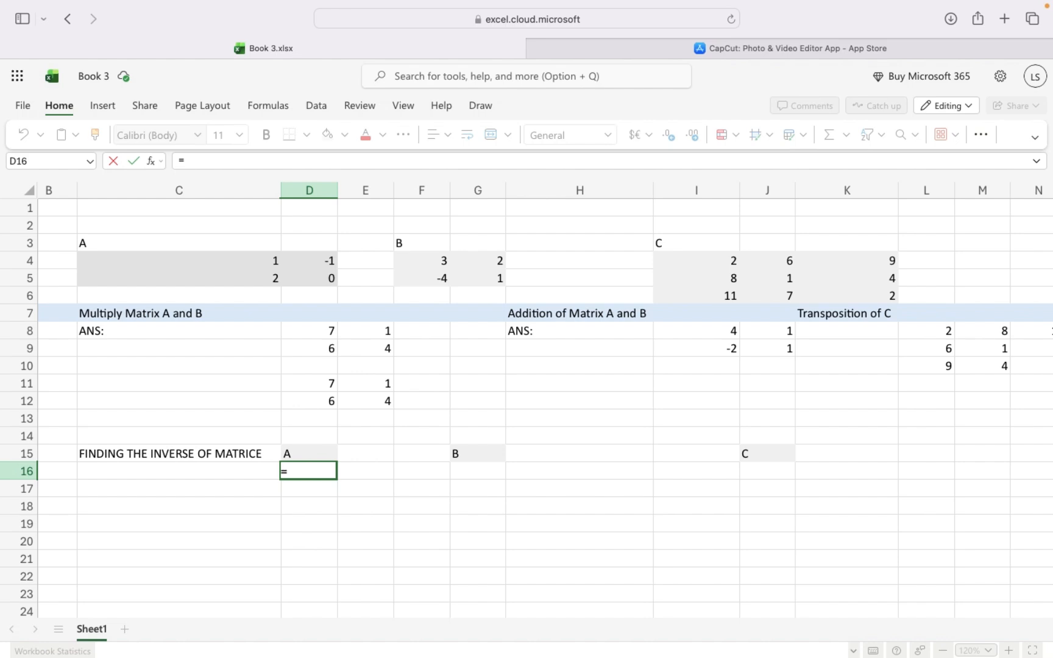
pyautogui.write('M')
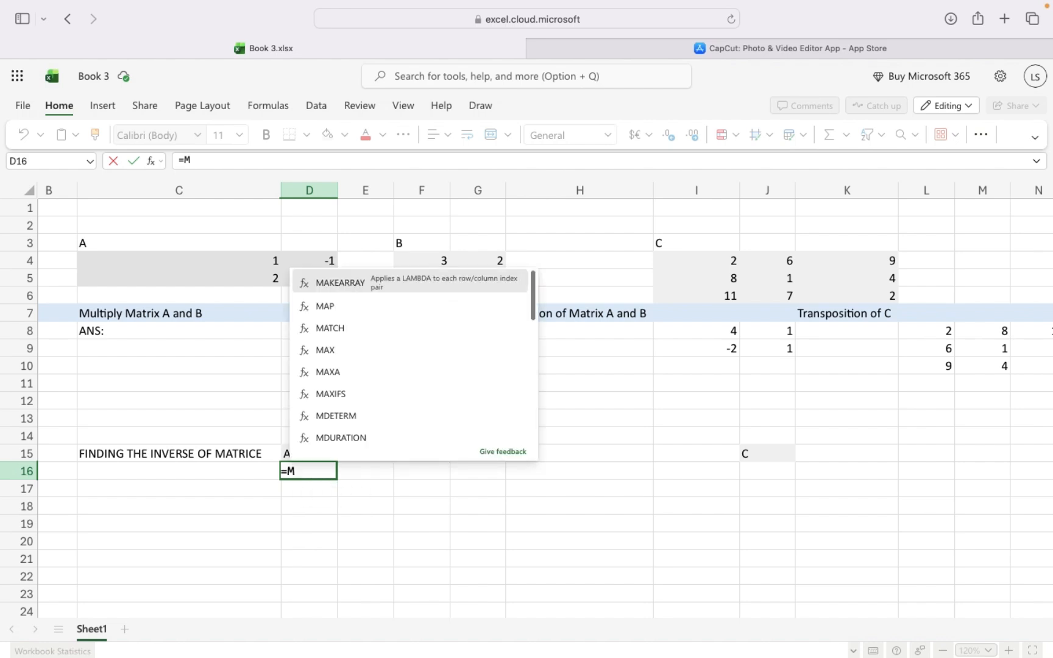
pyautogui.write('INV')
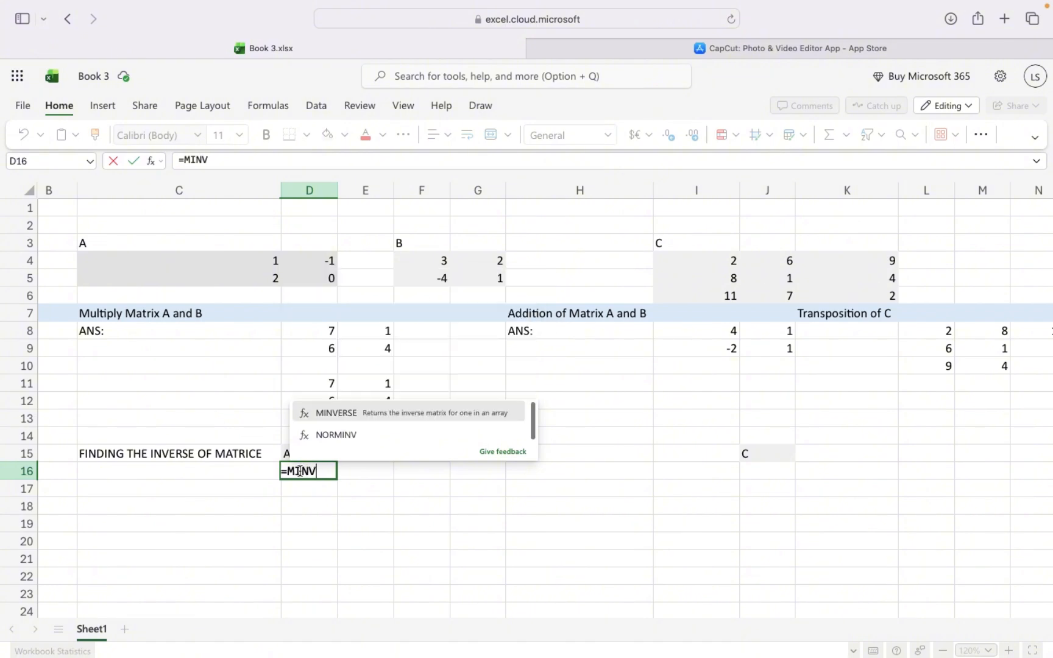
pyautogui.click(335, 413)
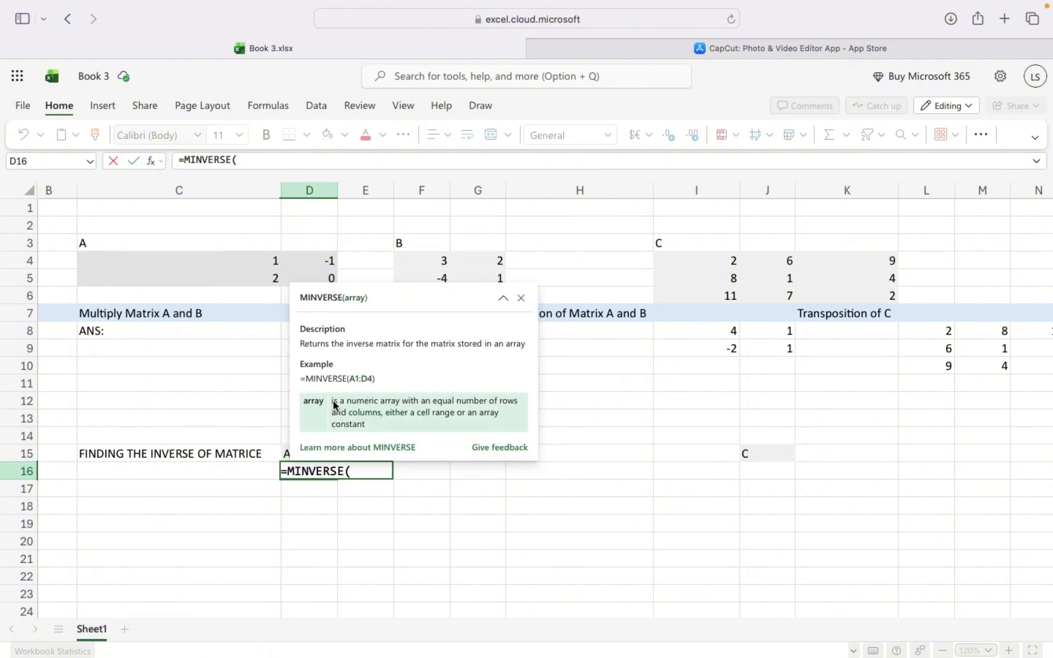
pyautogui.moveTo(262, 265); pyautogui.dragTo(326, 279)
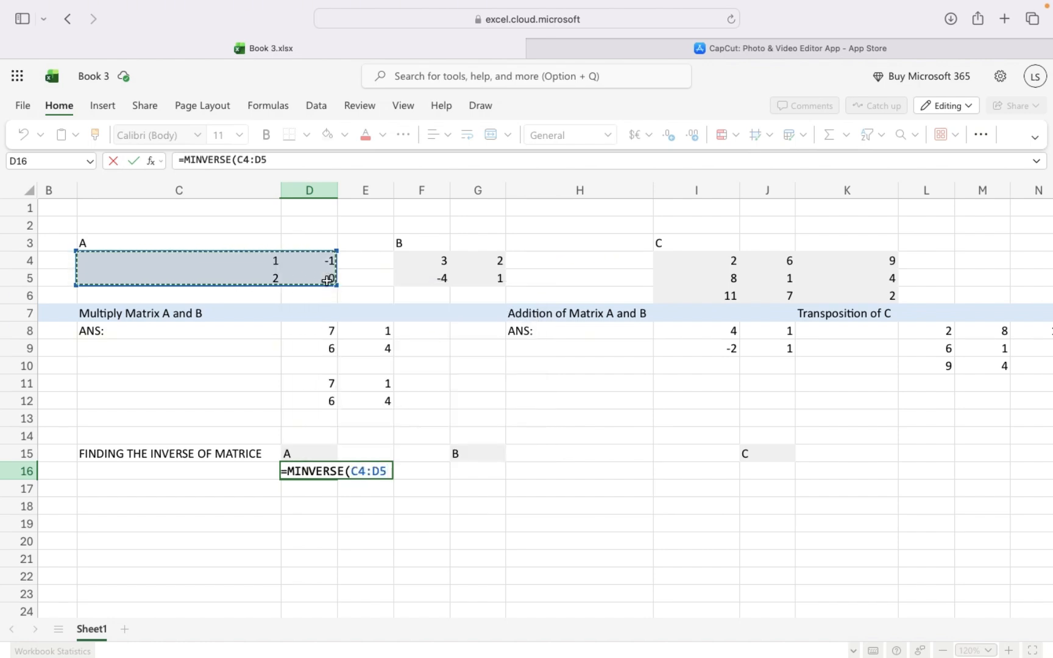
pyautogui.write(')')
pyautogui.press('Return')
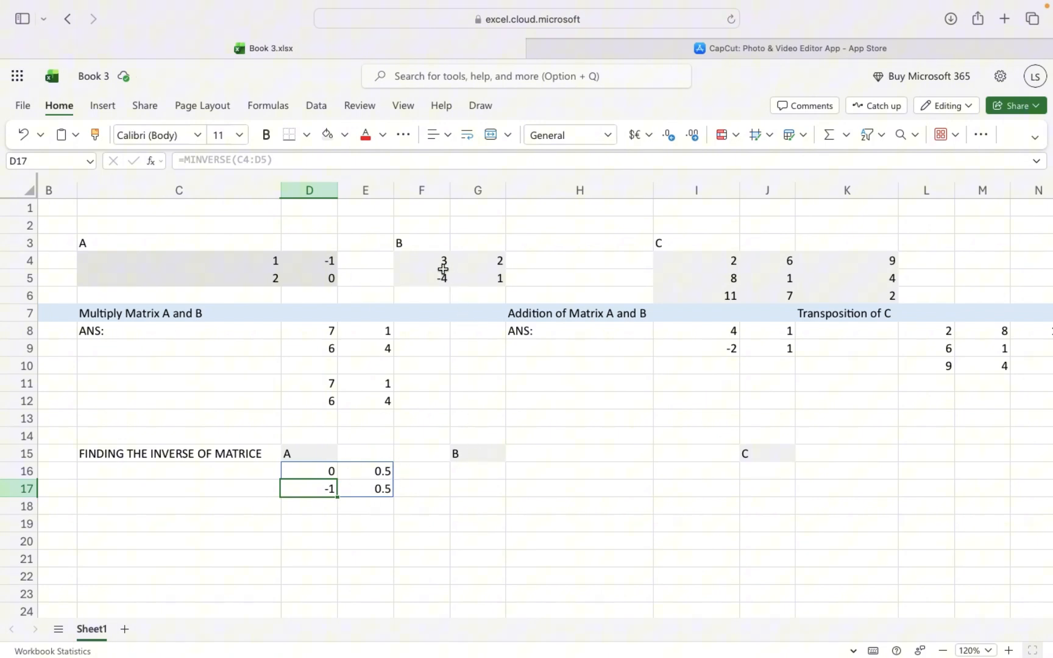
# Step: Calculate the inverse of matrix B in cell G16 with the formula =MINVERSE(F4:G5)
pyautogui.click(486, 472)
pyautogui.write('=')
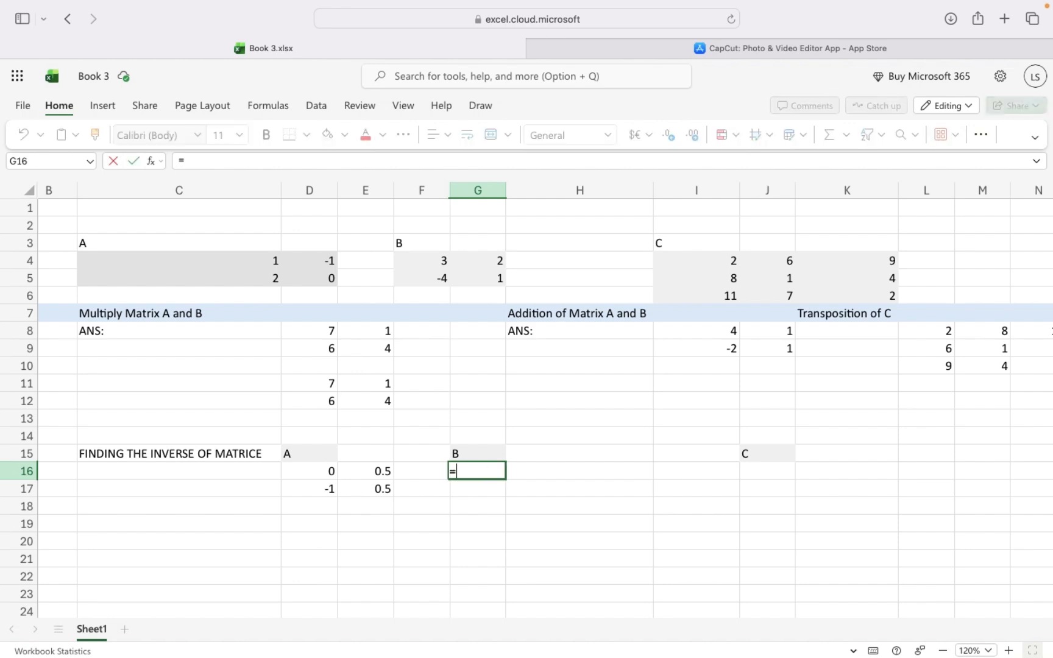
pyautogui.write('M')
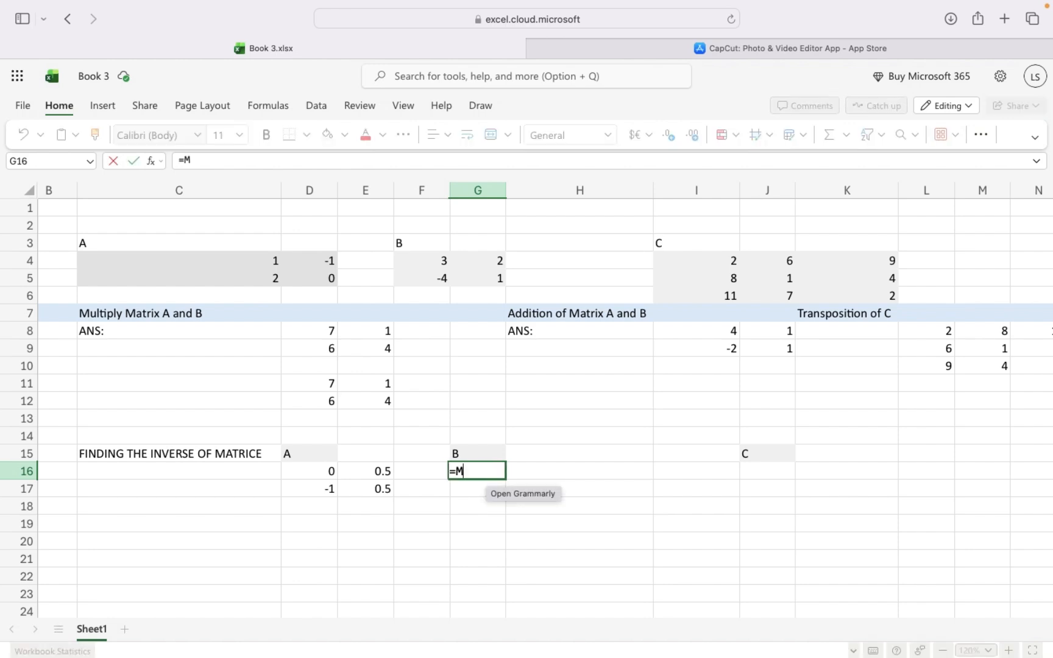
pyautogui.write('IN')
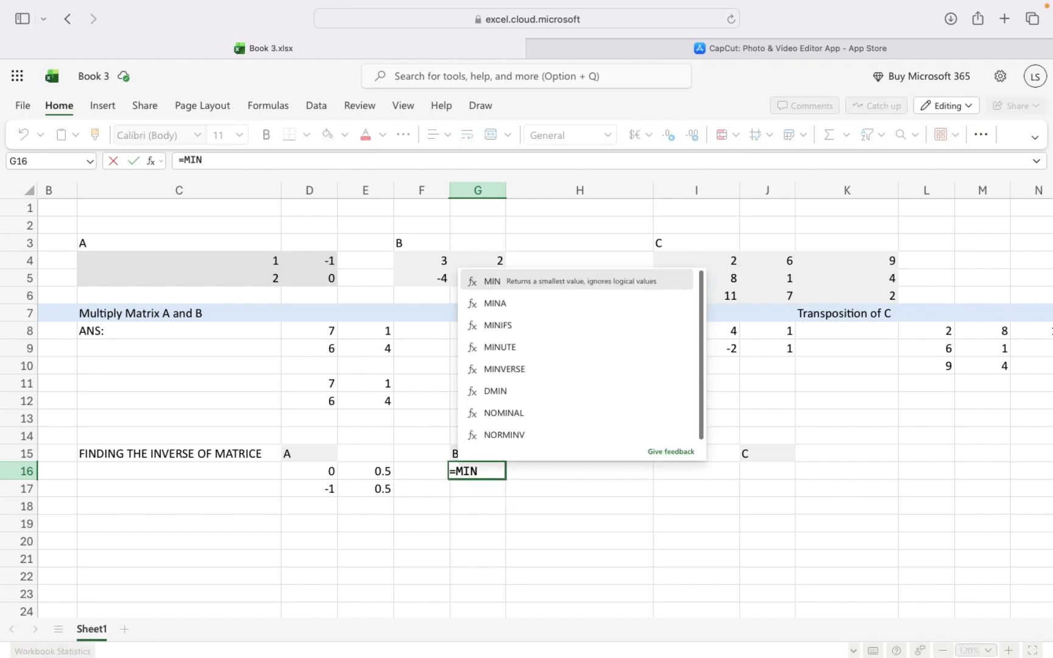
pyautogui.write('V')
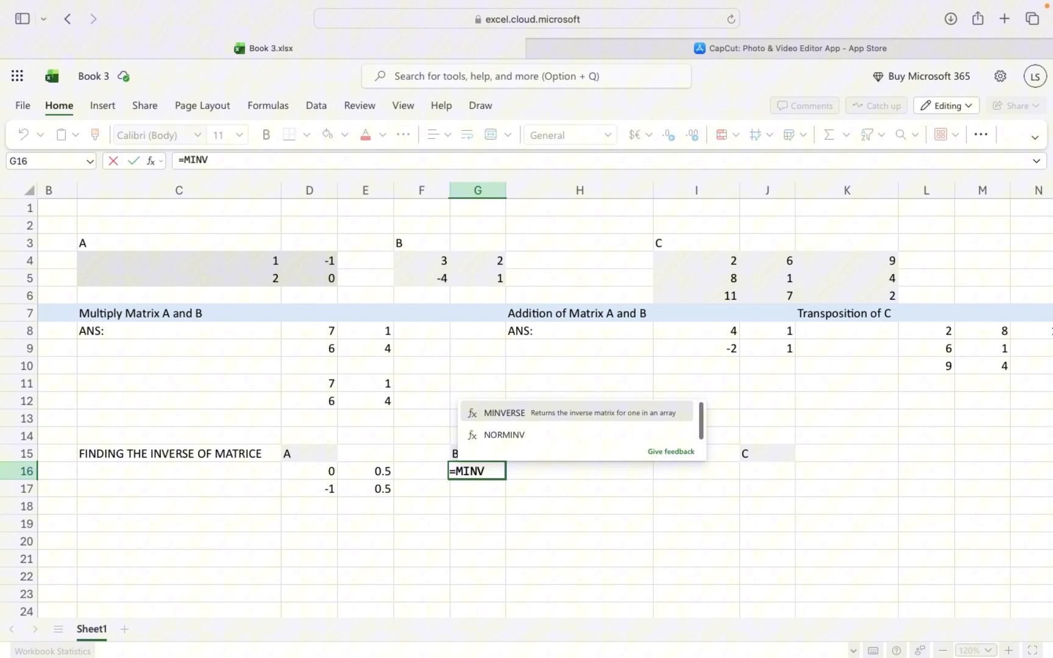
pyautogui.click(534, 413)
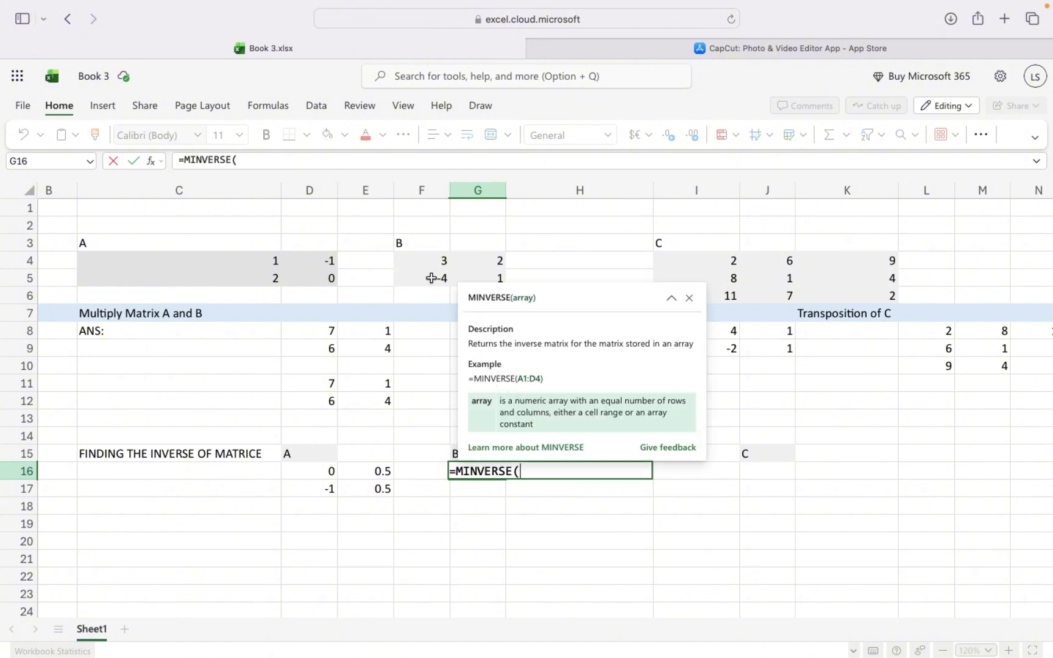
pyautogui.moveTo(411, 256); pyautogui.dragTo(468, 280)
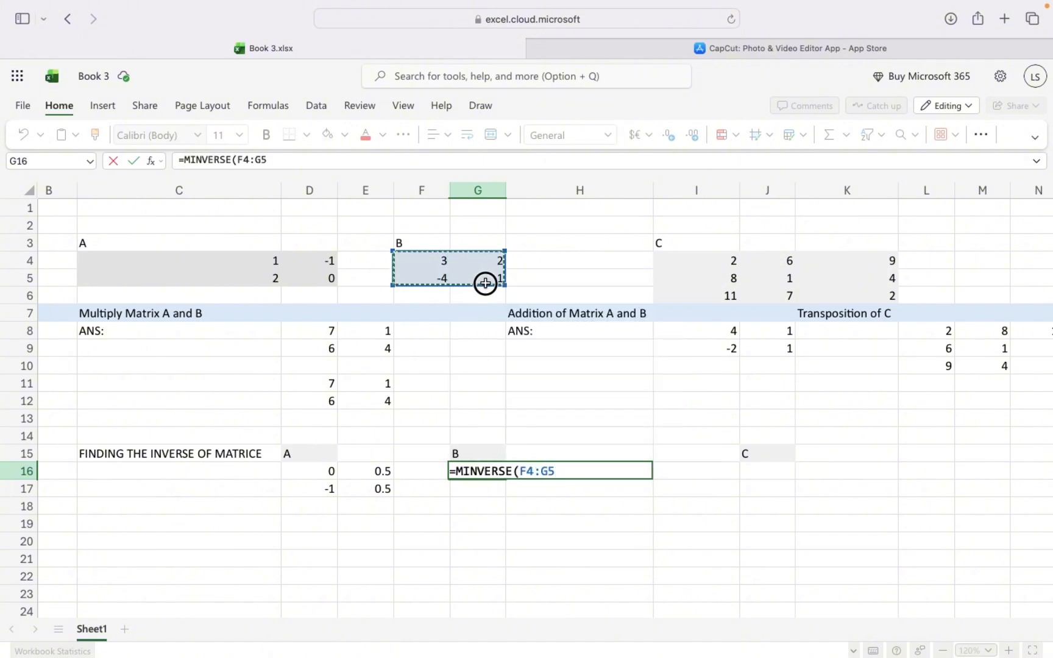
pyautogui.write(')')
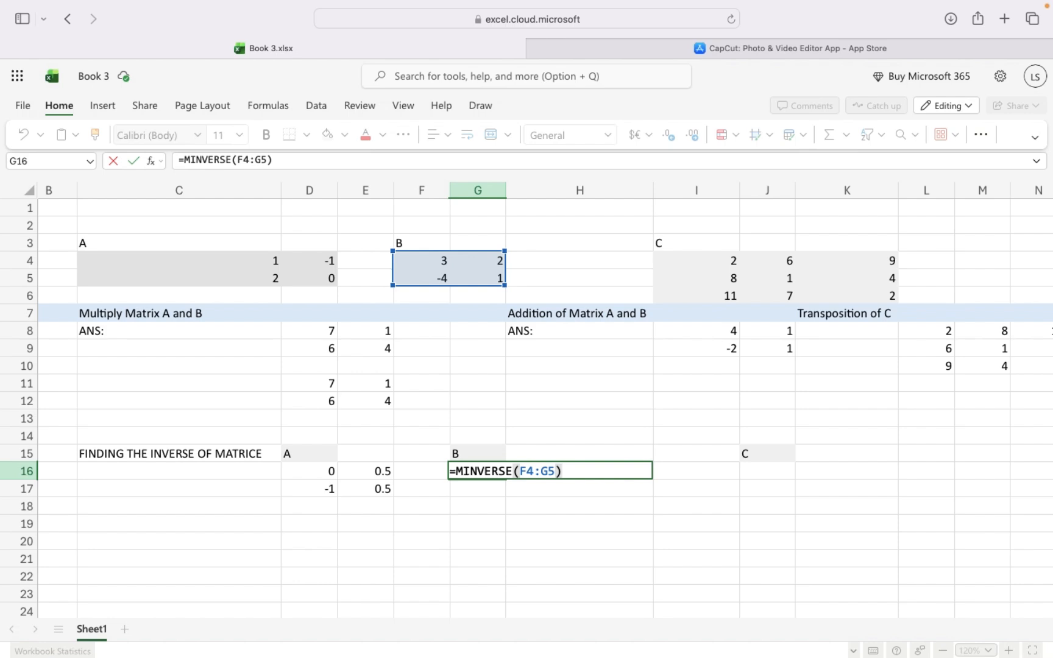
pyautogui.press('Return')
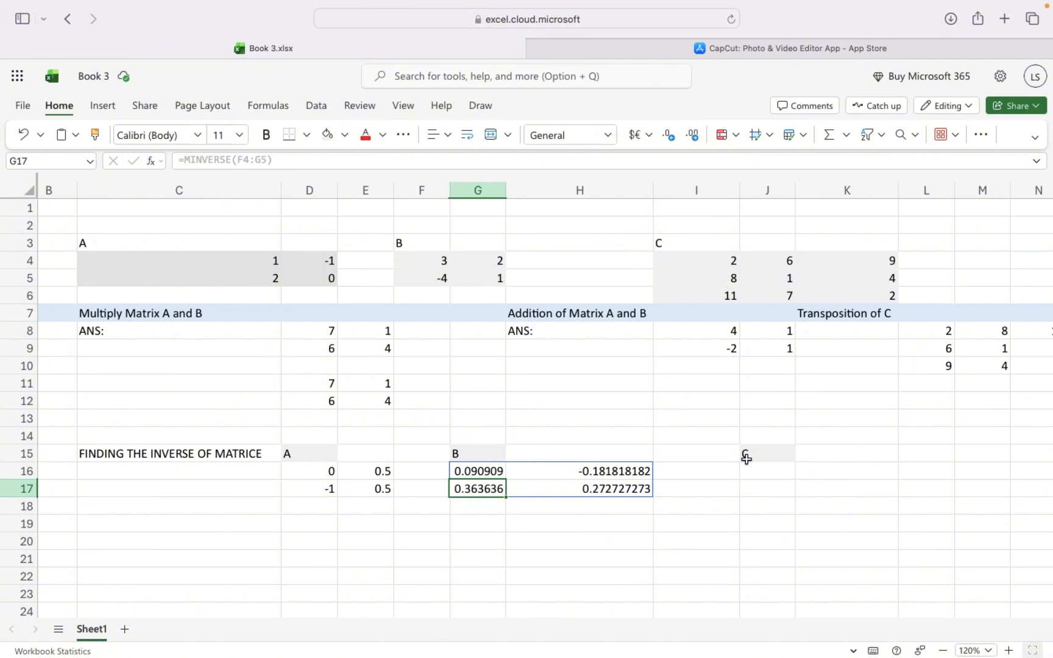
# Step: Calculate the inverse of matrix C in cell J16 with the formula =MINVERSE(I4:K6)
pyautogui.click(754, 477)
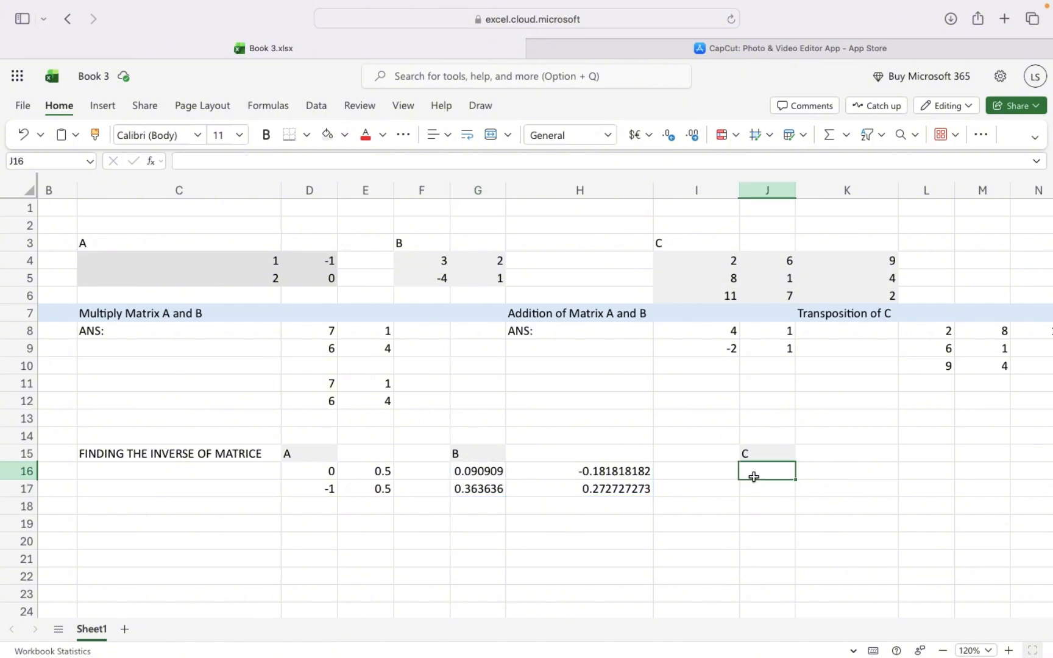
pyautogui.write('=M')
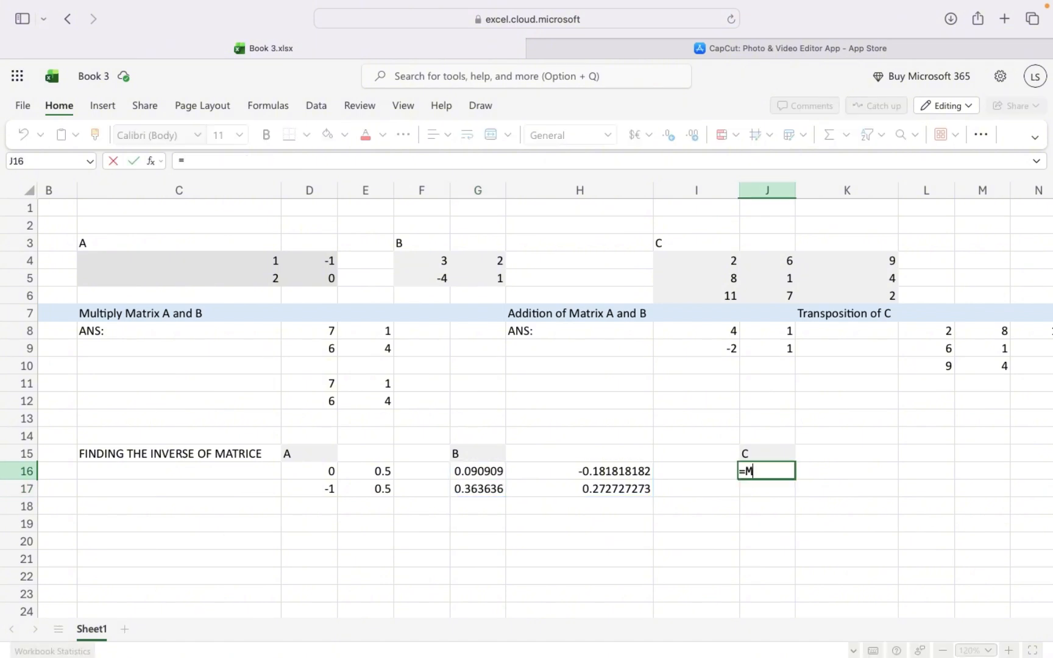
pyautogui.write('INVE')
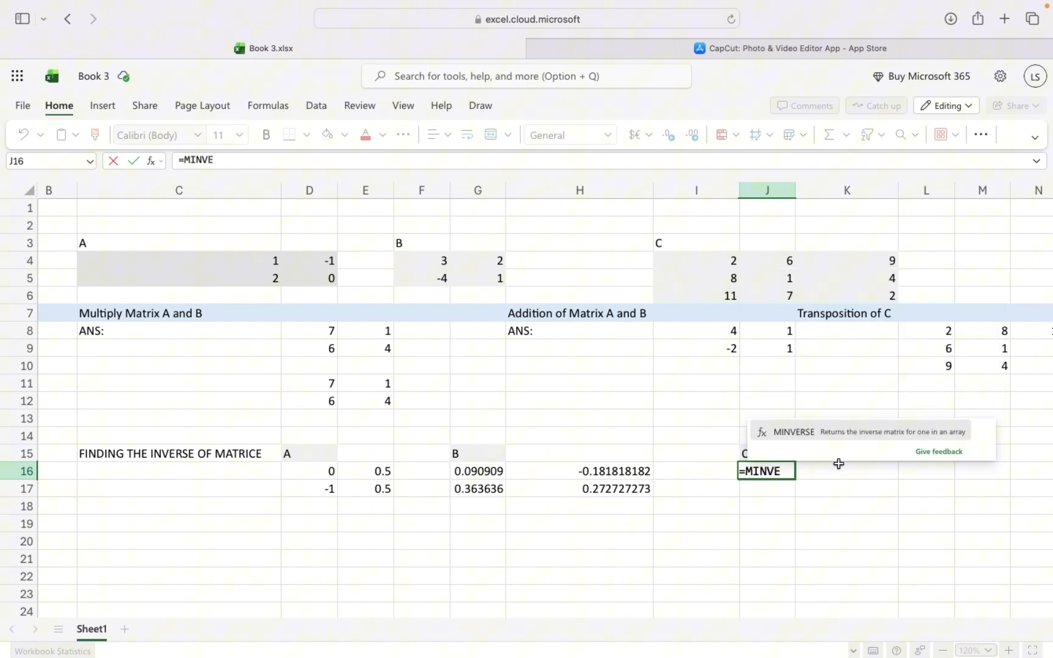
pyautogui.click(819, 434)
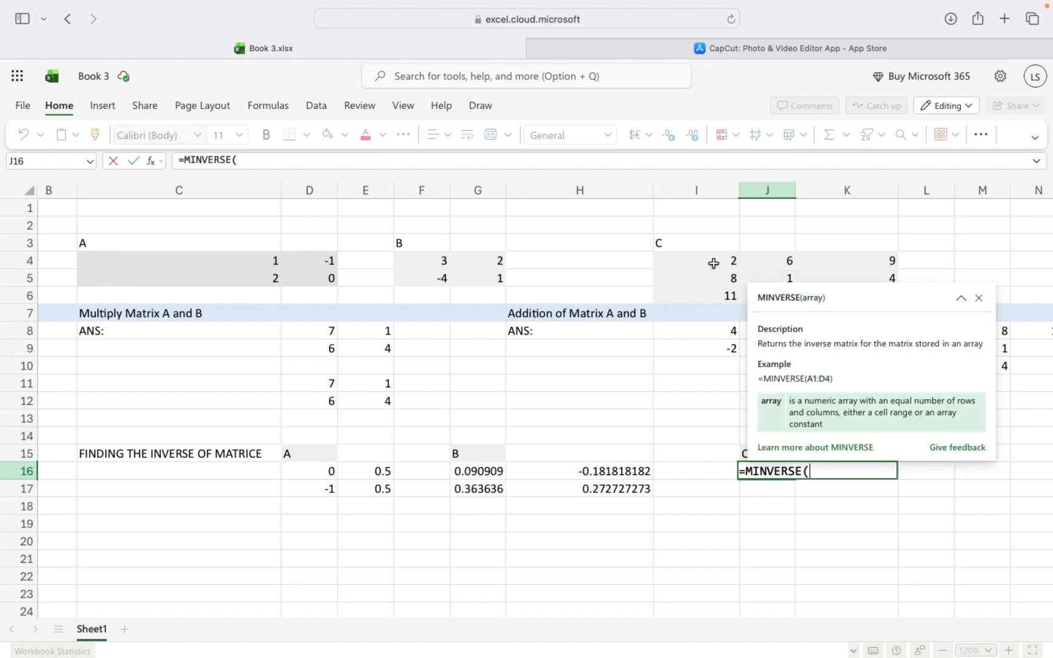
pyautogui.moveTo(714, 262); pyautogui.dragTo(889, 298)
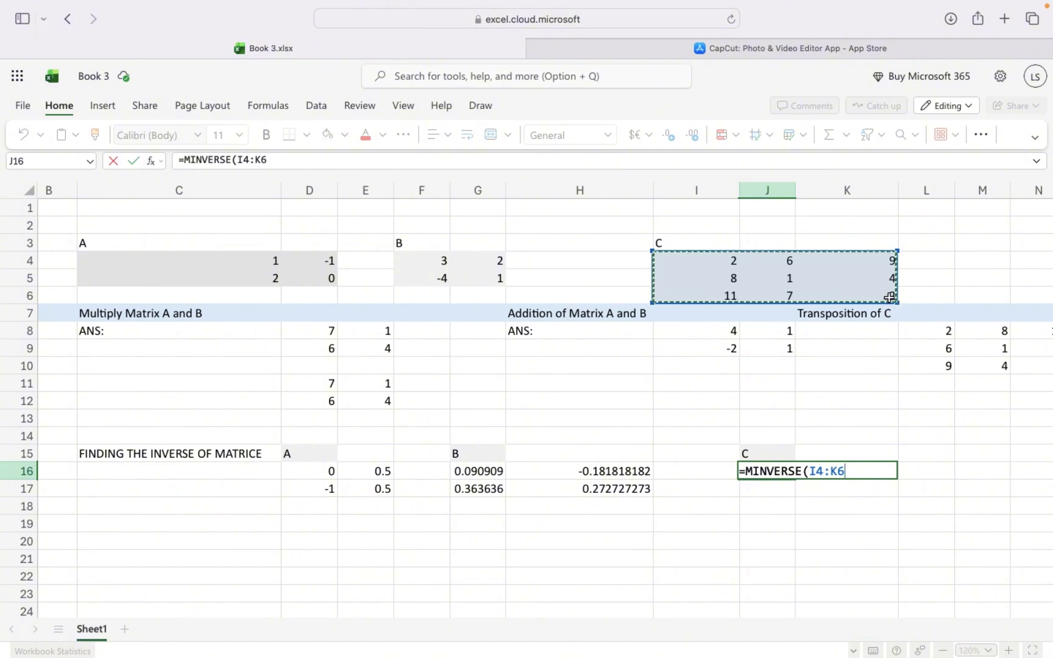
pyautogui.write(')')
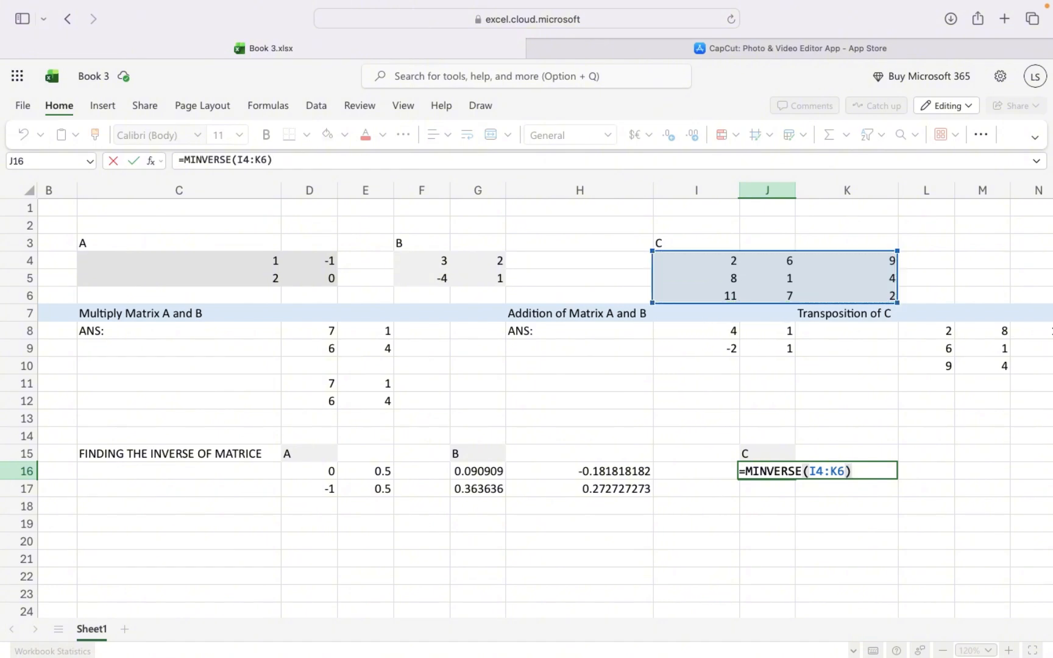
pyautogui.press('Return')
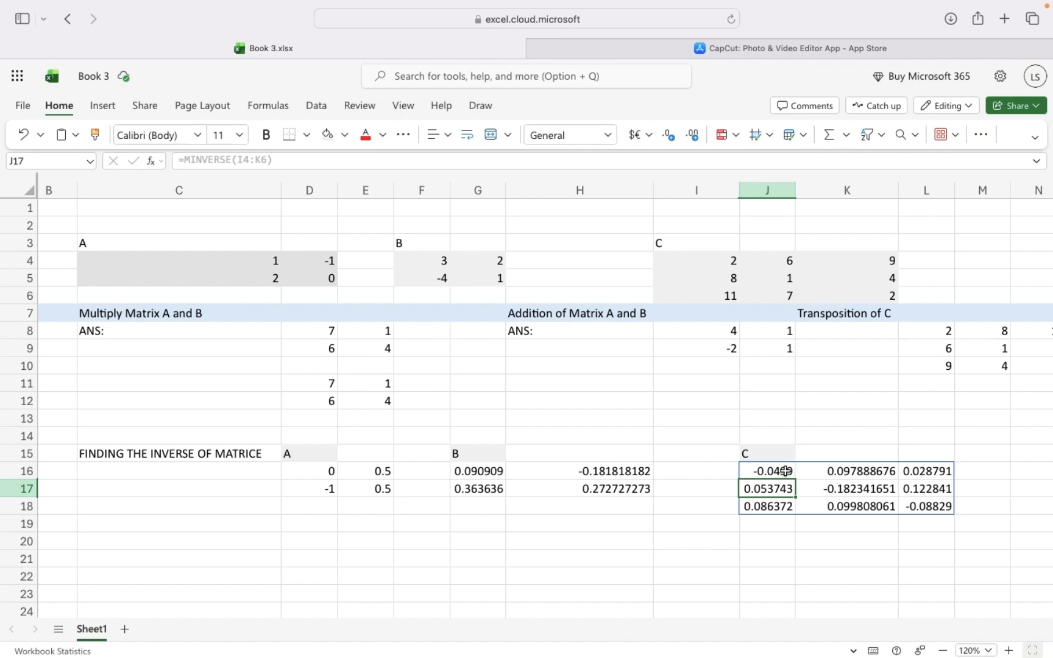
# Step: Calculate the inverse of matrix C a second time in cell J20 with the array formula =MINVERSE(I4:K6)
pyautogui.scroll(-3, 766, 470)
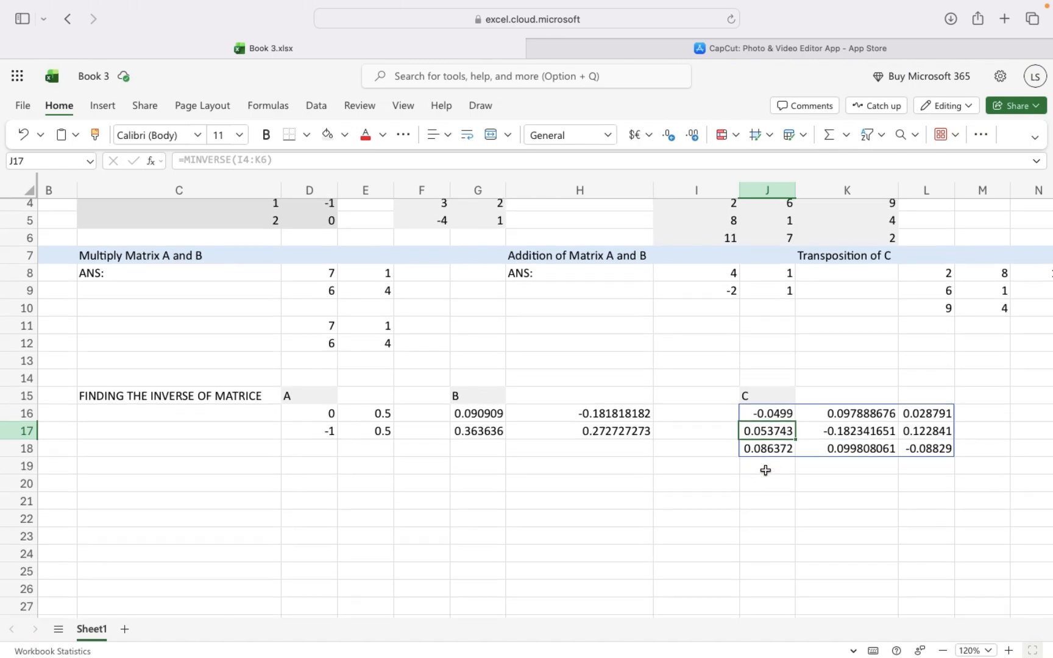
pyautogui.click(762, 490)
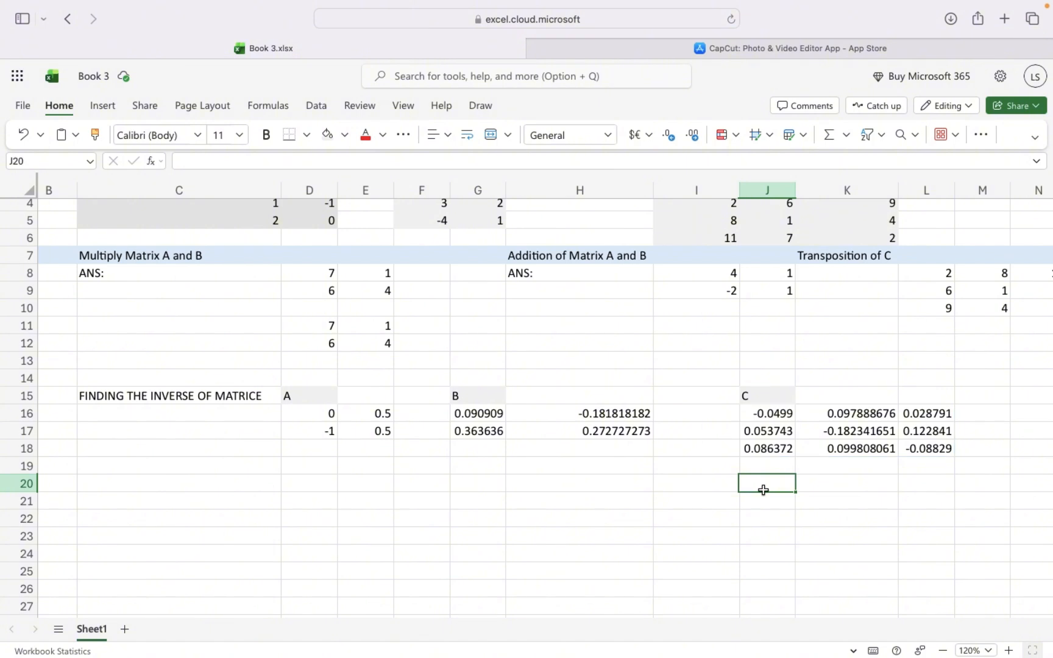
pyautogui.write('=M')
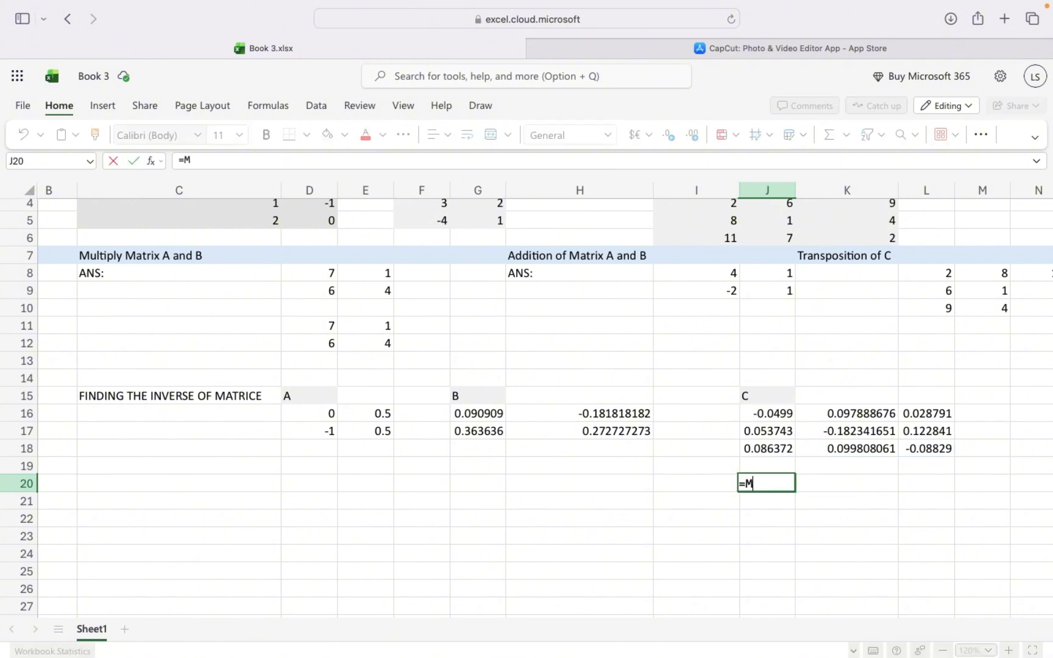
pyautogui.write('IN')
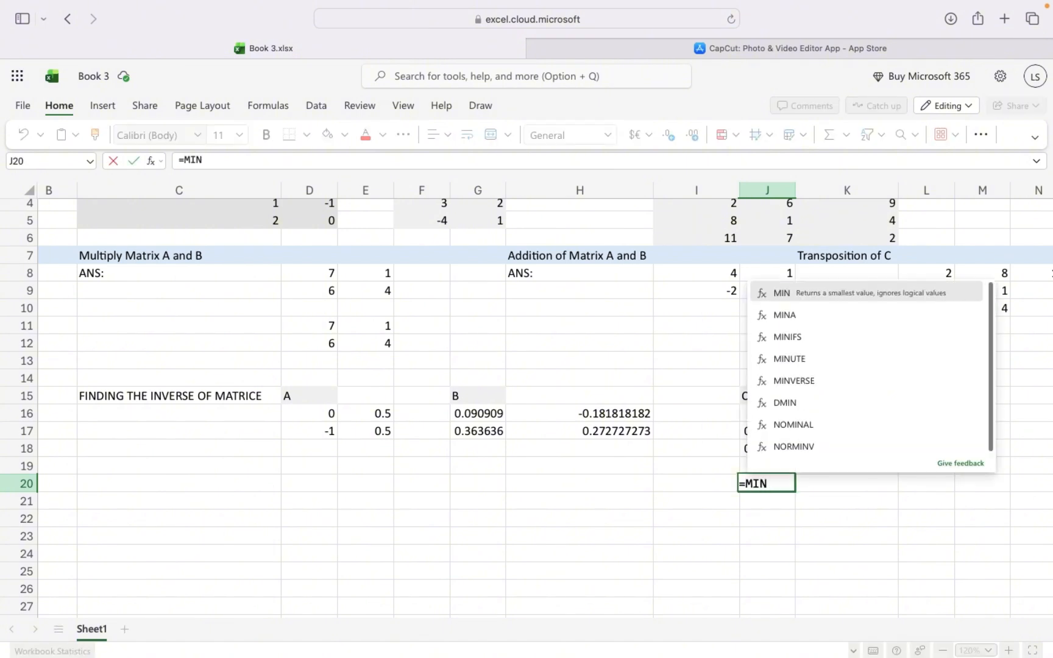
pyautogui.write('V')
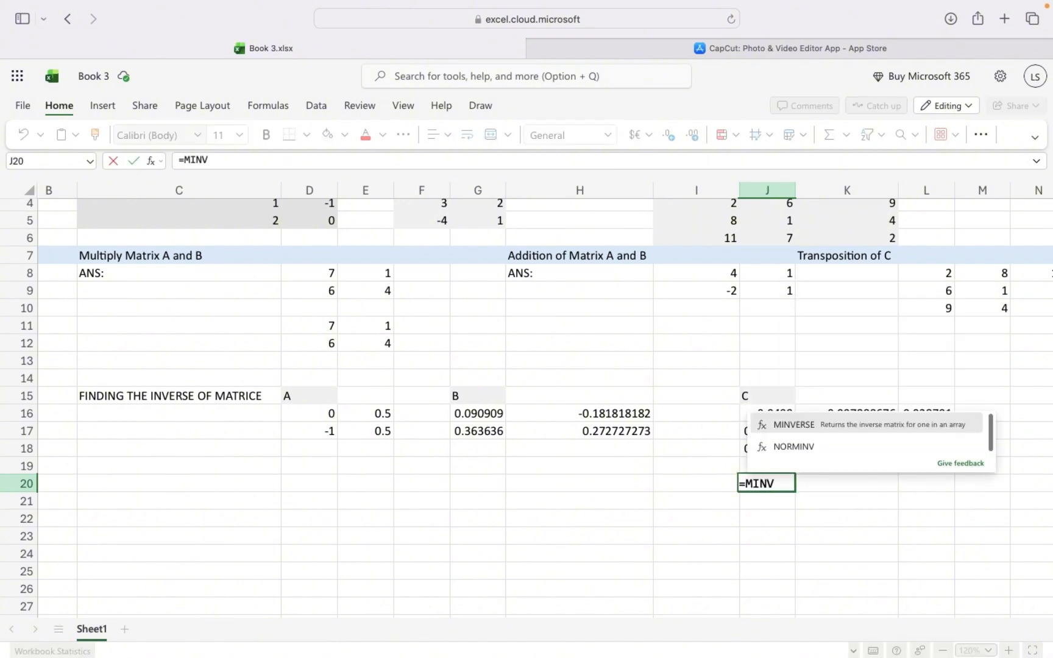
pyautogui.click(829, 425)
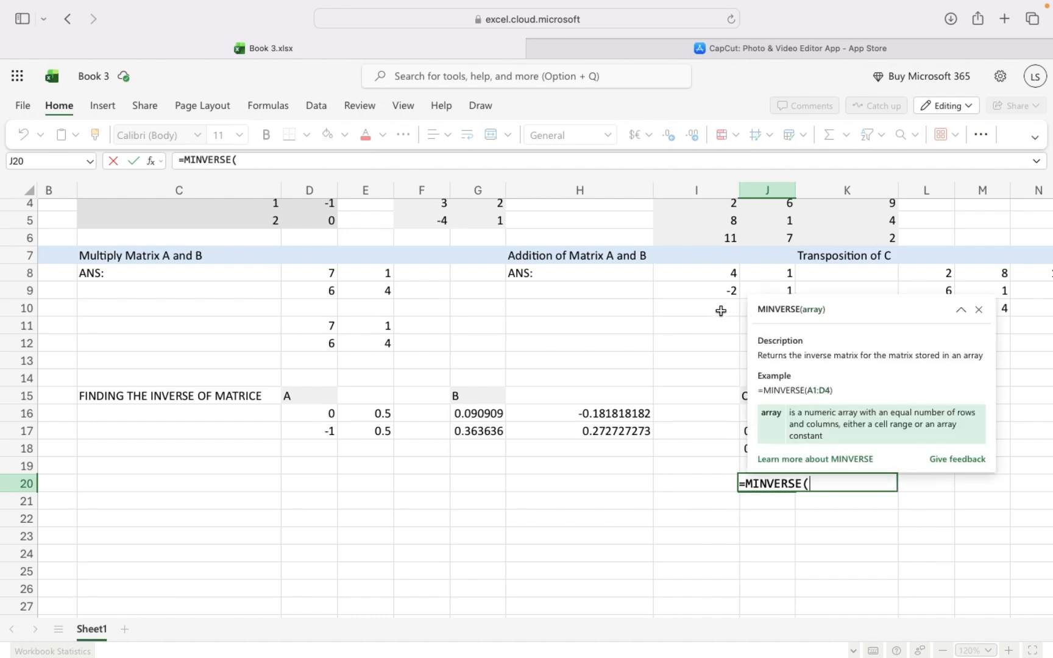
pyautogui.scroll(2, 720, 311)
pyautogui.moveTo(685, 245); pyautogui.dragTo(864, 279)
pyautogui.write(')')
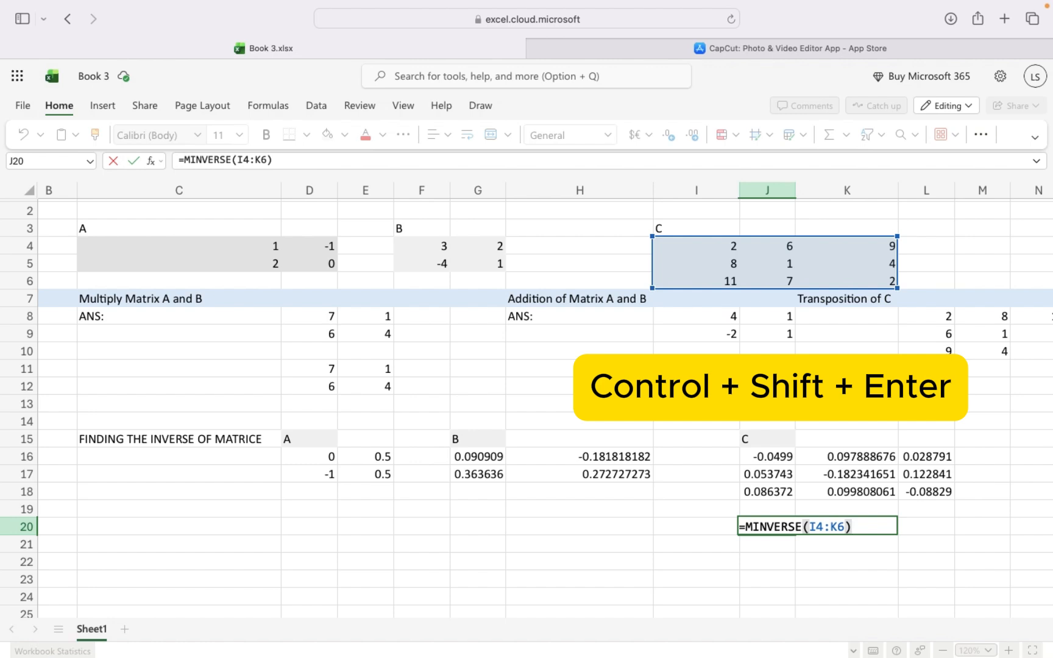
pyautogui.hotkey('ctrl', 'shift', 'Return')
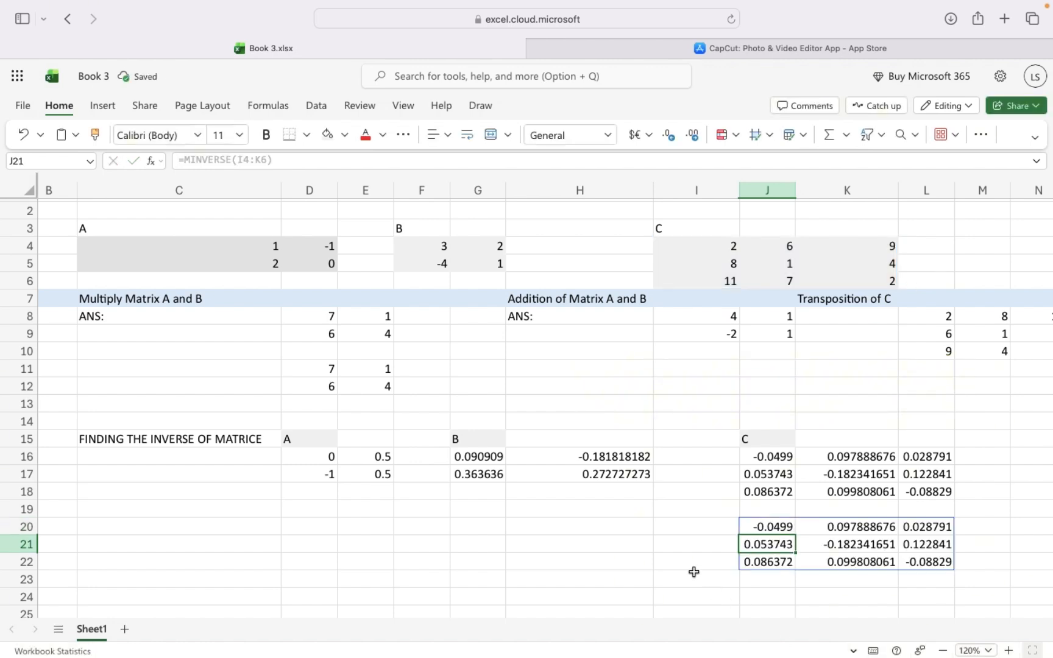
pyautogui.scroll(1, 676, 529)
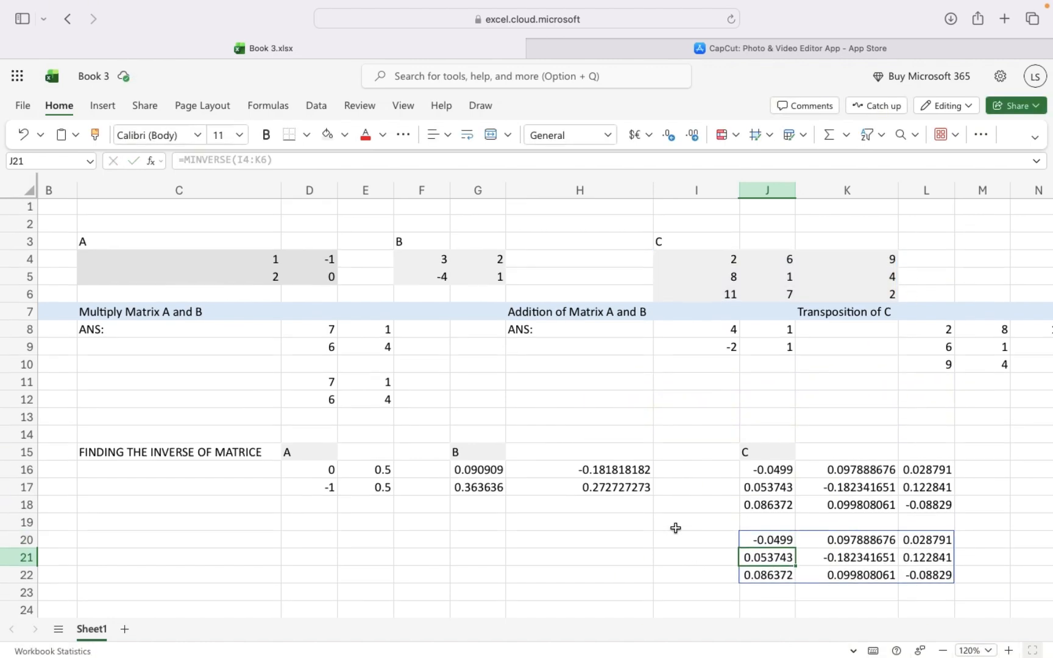
pyautogui.scroll(-1, 675, 528)
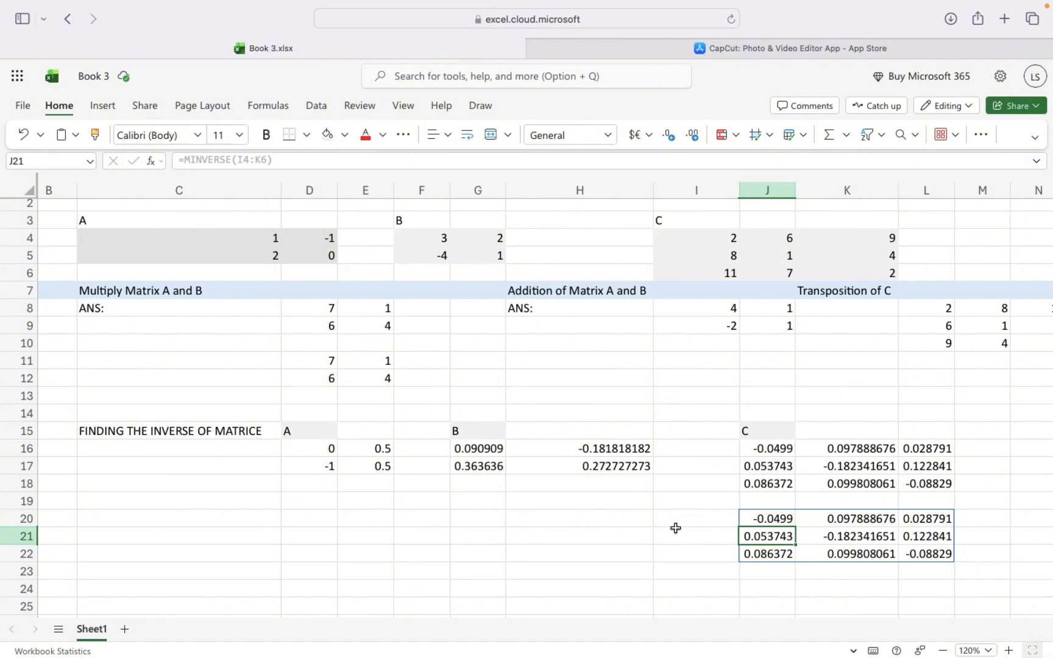